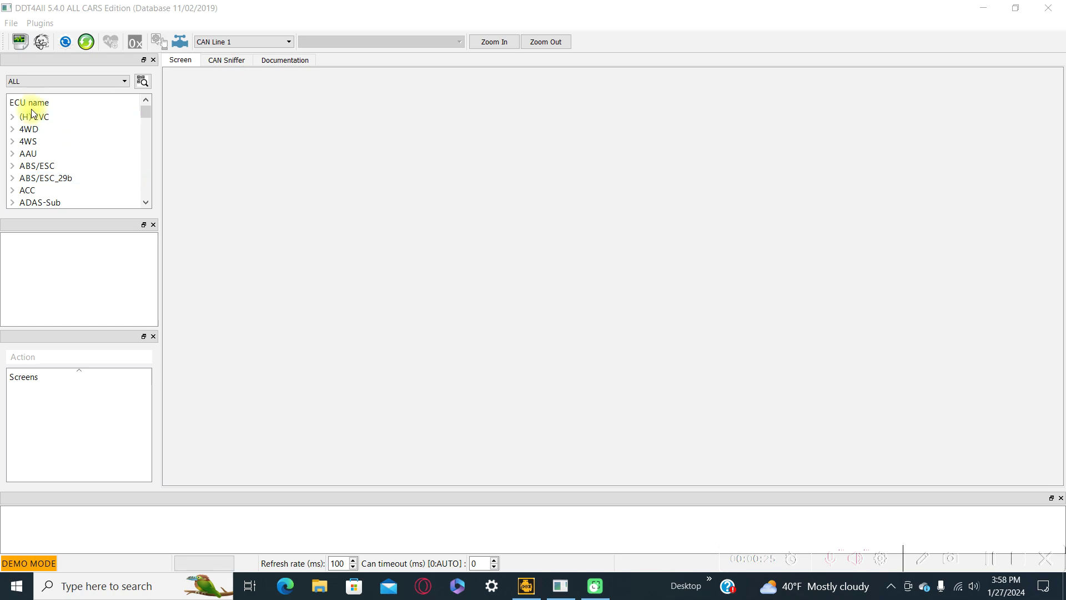
# Browse the vehicle model list, then close it with the filter still on ALL
pyautogui.click(49, 82)
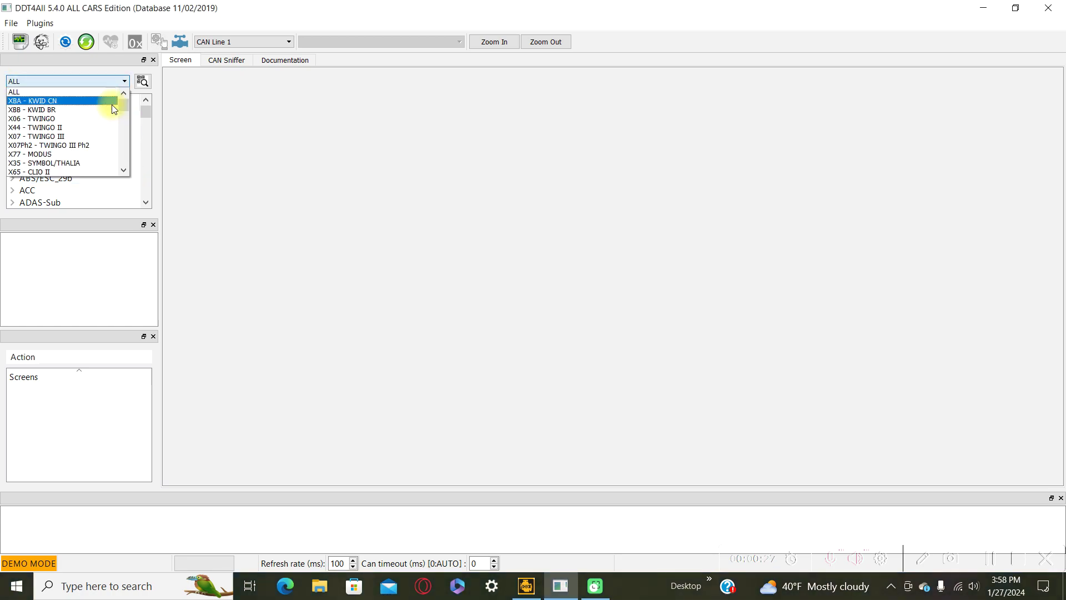
pyautogui.scroll(-8, 78, 165)
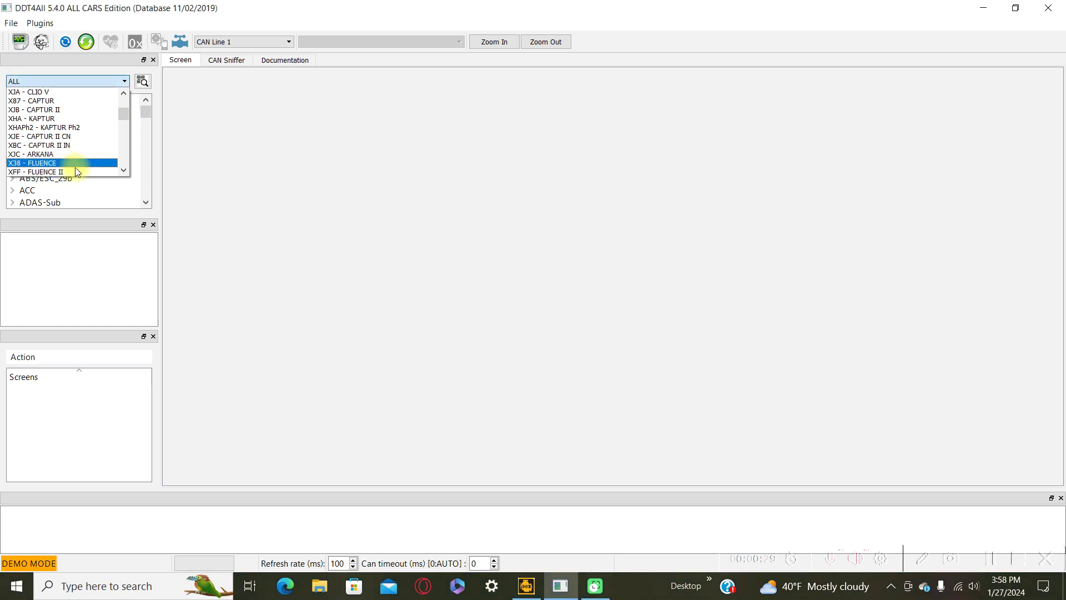
pyautogui.scroll(-8, 77, 175)
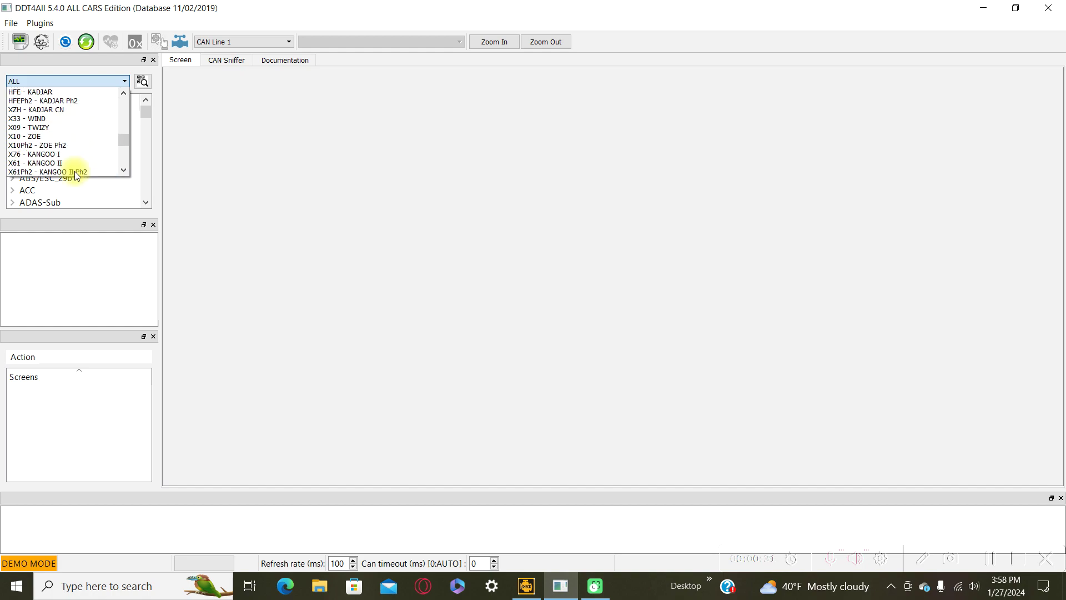
pyautogui.scroll(-6, 76, 175)
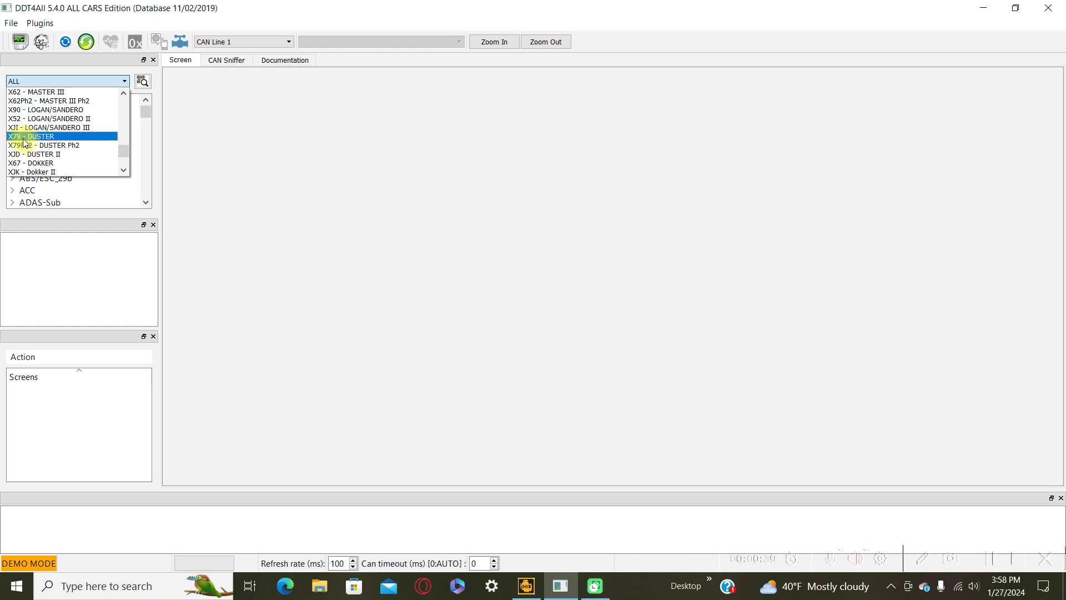
pyautogui.click(97, 255)
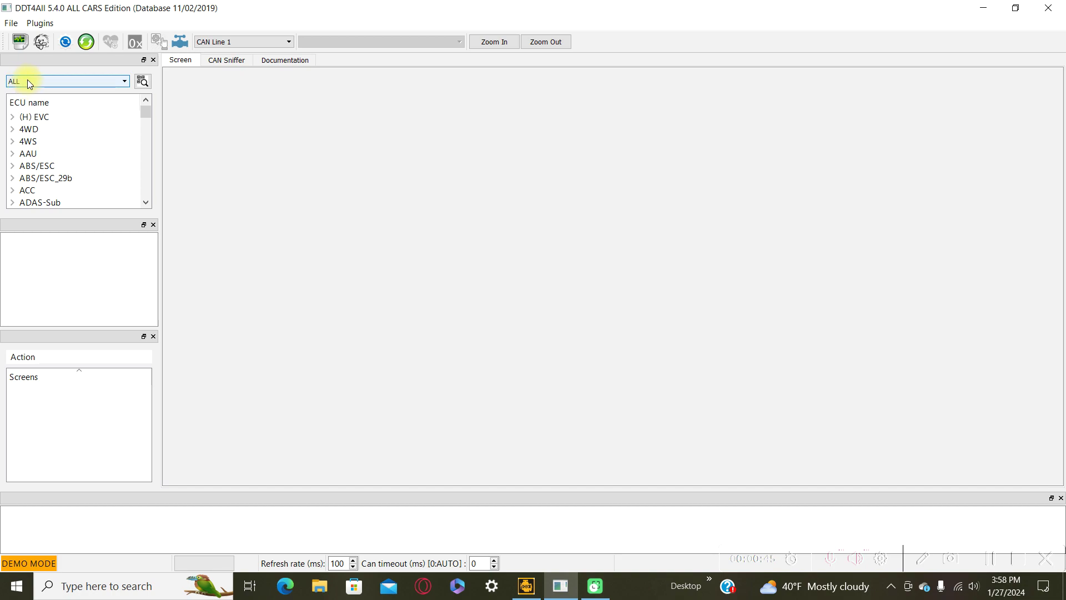
# Scroll the ECU tree down to ECM/Injection and expand that group
pyautogui.scroll(-2, 85, 188)
pyautogui.scroll(-6, 83, 188)
pyautogui.scroll(-3, 76, 187)
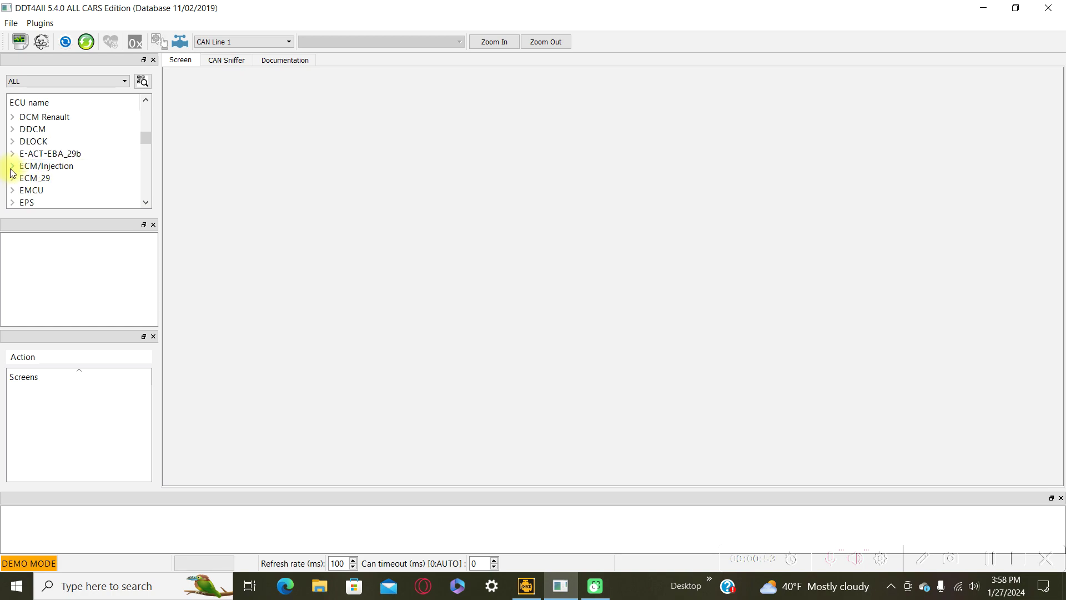
pyautogui.click(12, 165)
# Try loading the EDC16C36 - YC1 engine ECU, then keep scrolling the engine variants
pyautogui.scroll(-1, 103, 185)
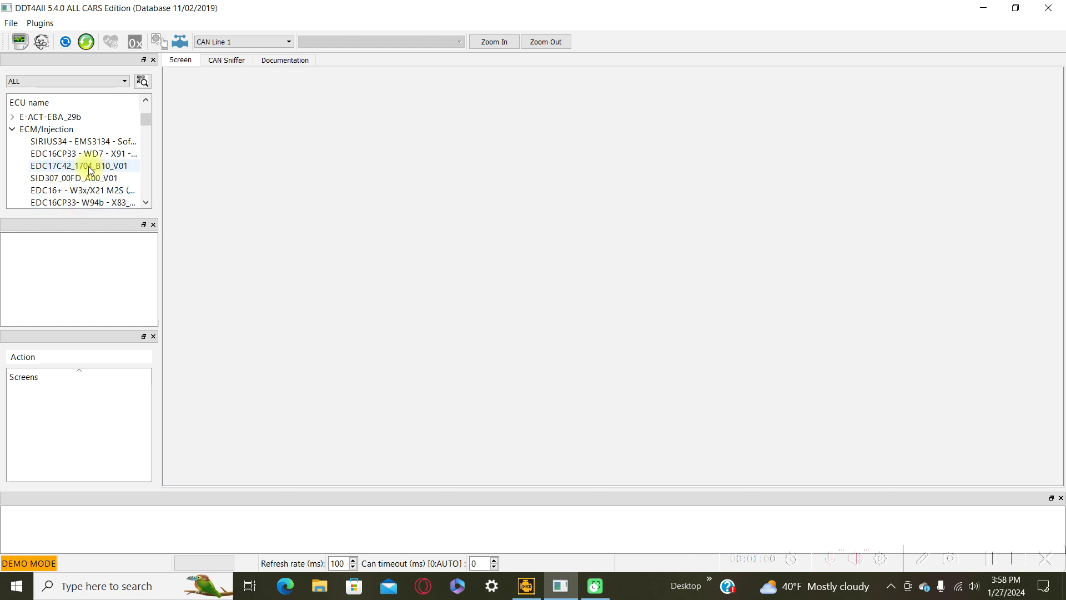
pyautogui.scroll(-5, 91, 169)
pyautogui.scroll(-4, 89, 168)
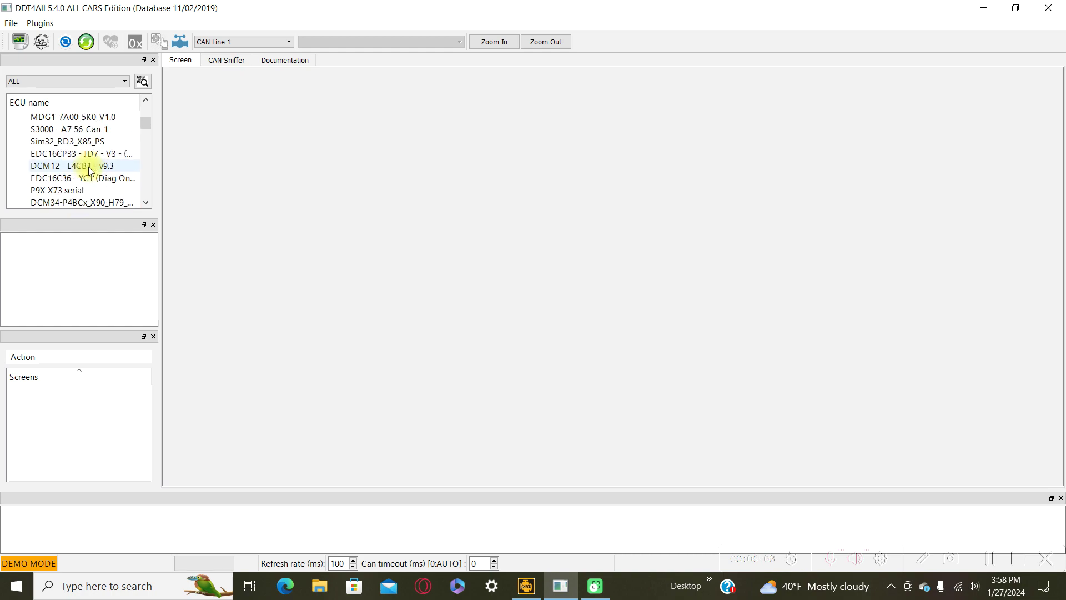
pyautogui.doubleClick(109, 181)
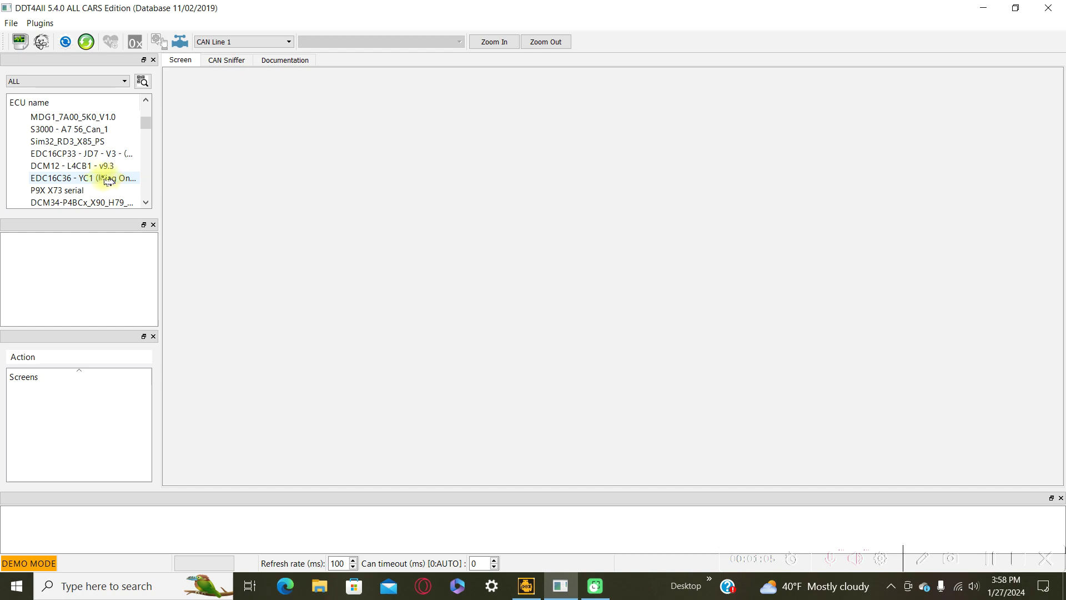
pyautogui.scroll(-4, 105, 179)
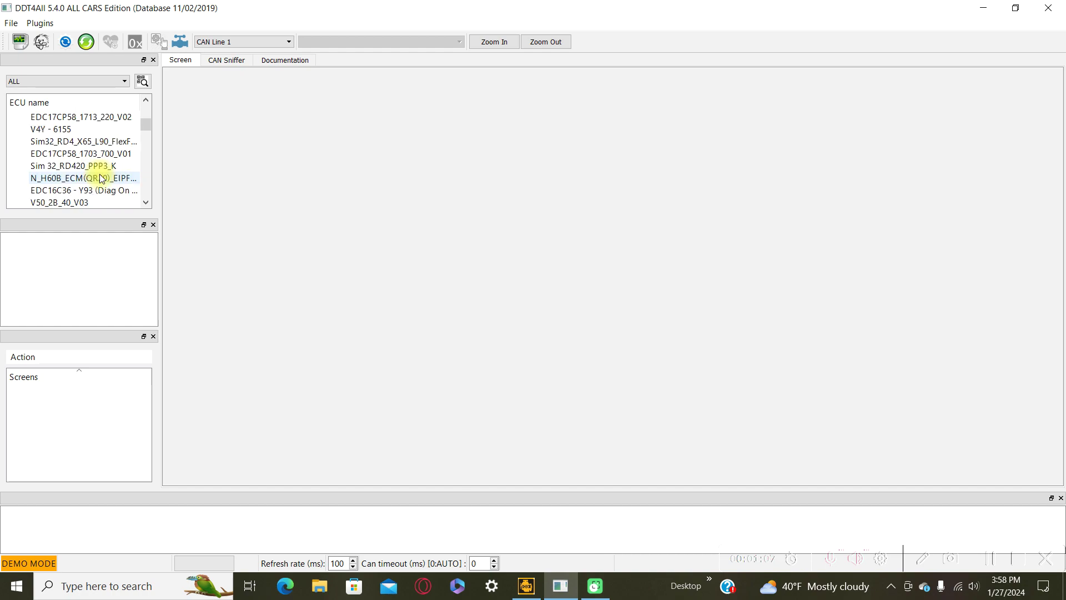
pyautogui.scroll(-2, 101, 177)
pyautogui.scroll(-3, 100, 178)
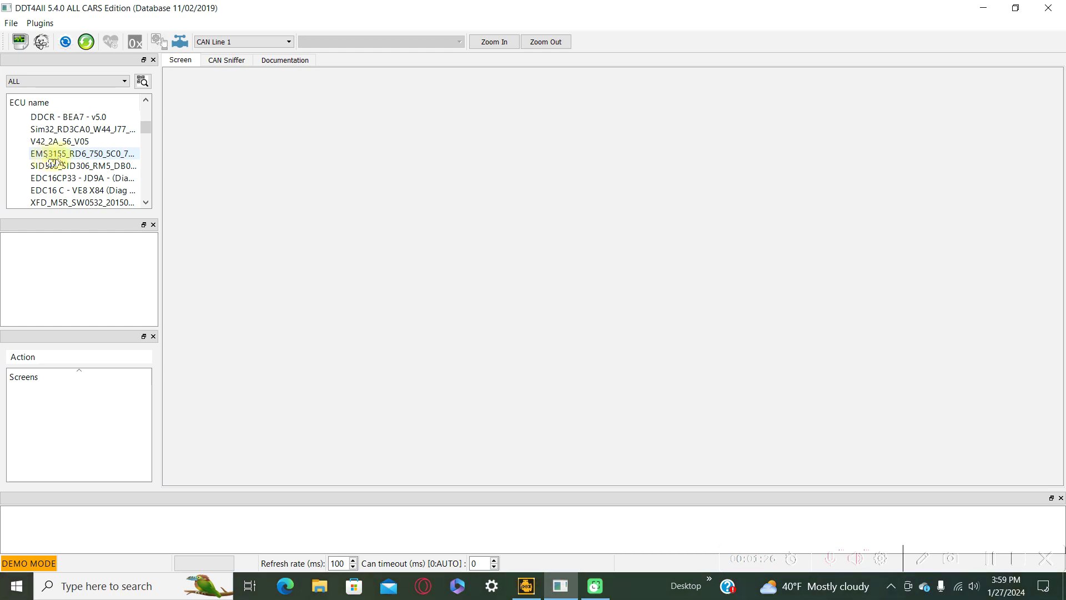
# Scroll through the ECM/Injection variants to find EMS3155_RD6_750_5C0 among the SID310 and EMS3161 entries
pyautogui.scroll(-2, 78, 161)
pyautogui.scroll(-4, 78, 161)
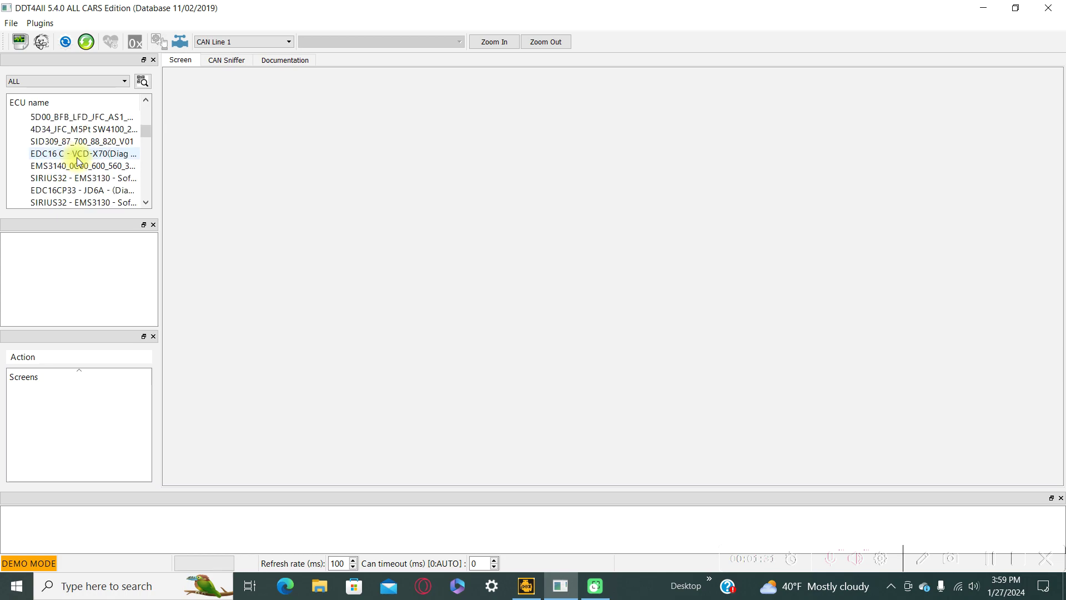
pyautogui.scroll(-1, 78, 162)
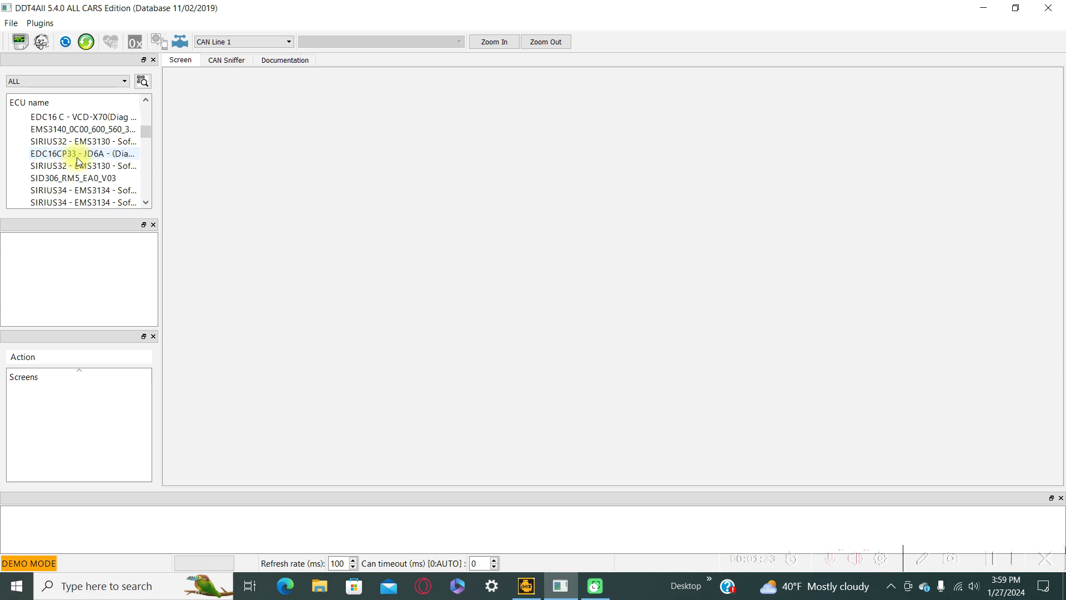
pyautogui.scroll(-4, 78, 161)
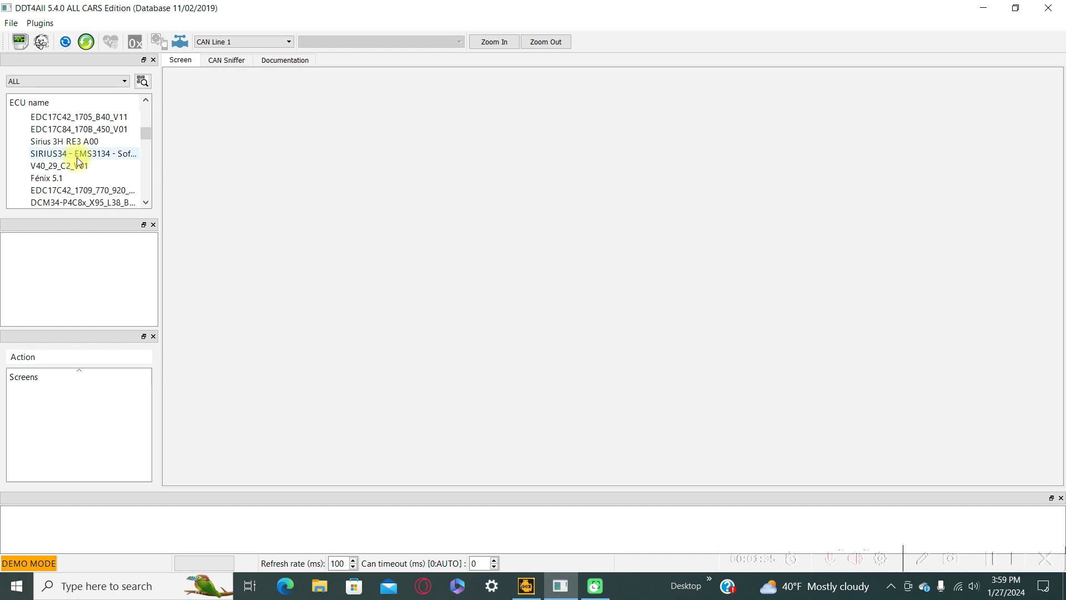
pyautogui.scroll(-2, 78, 161)
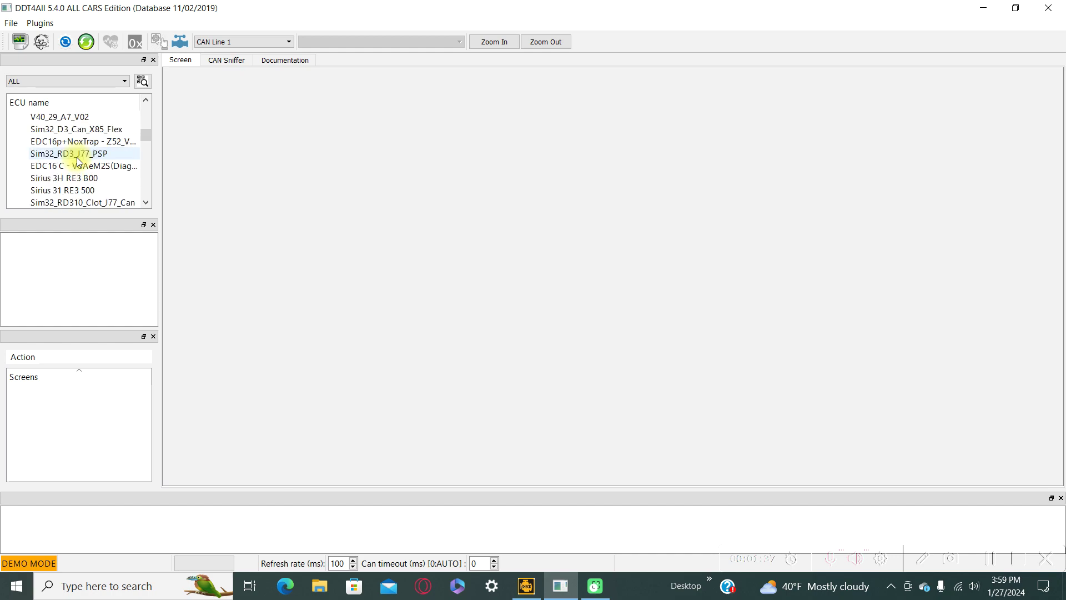
pyautogui.scroll(-2, 78, 161)
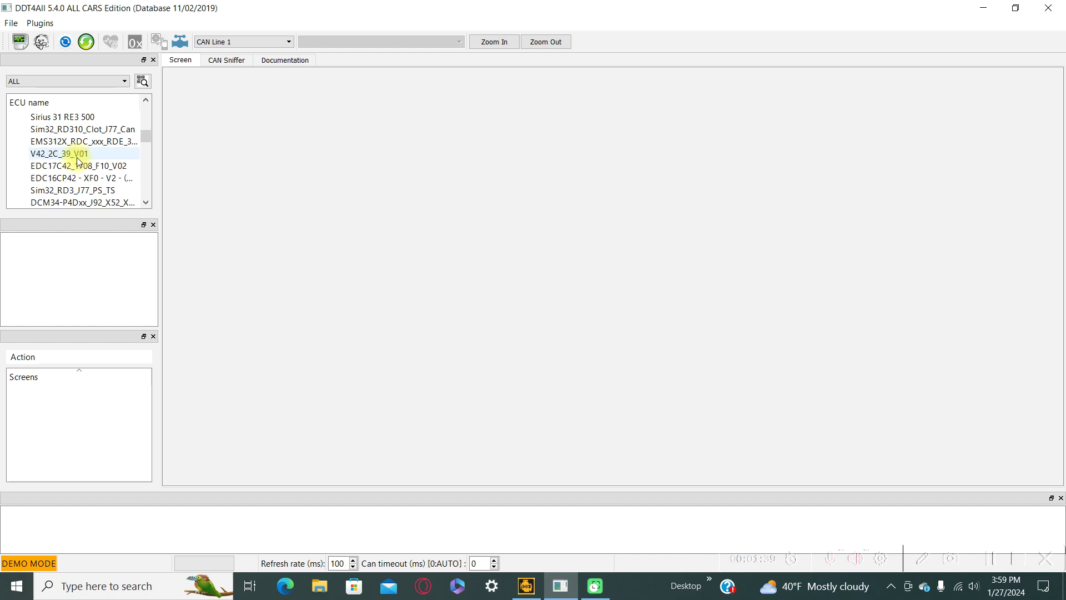
pyautogui.scroll(-1, 80, 158)
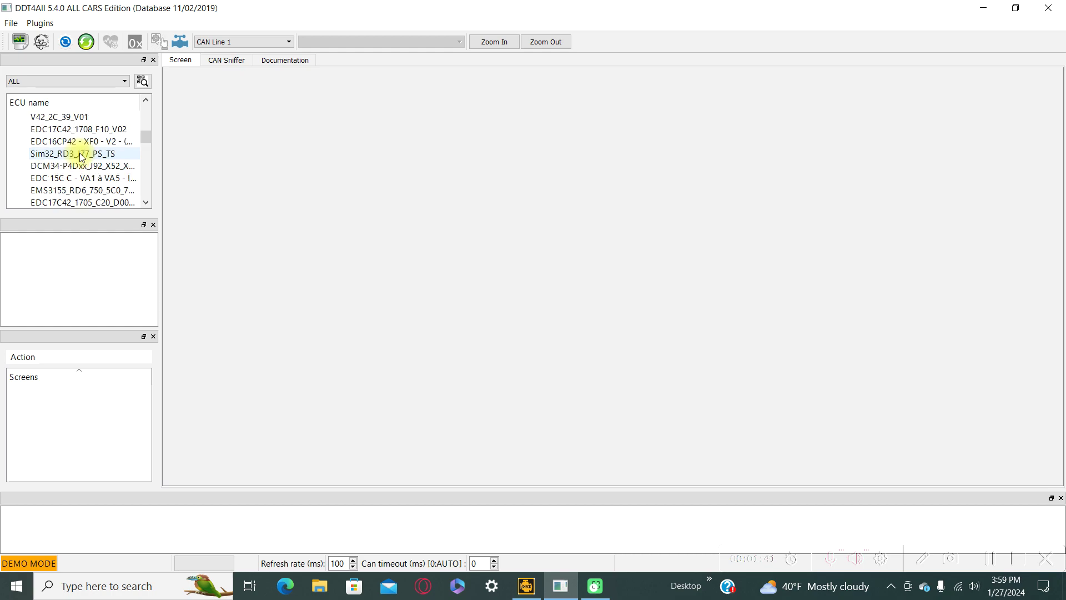
pyautogui.scroll(-2, 80, 159)
pyautogui.scroll(-5, 81, 157)
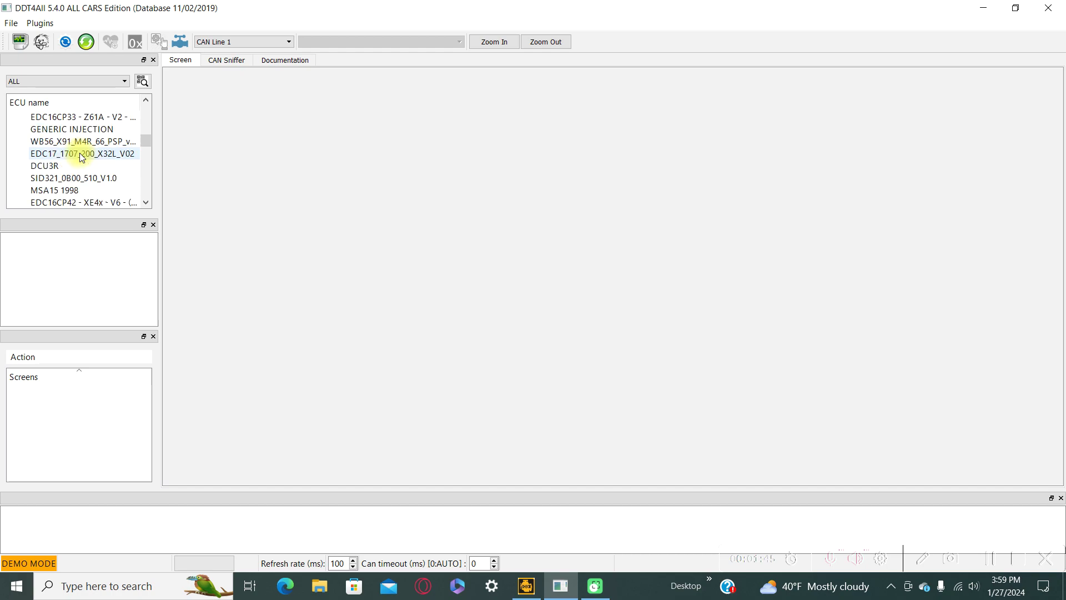
pyautogui.scroll(-3, 81, 157)
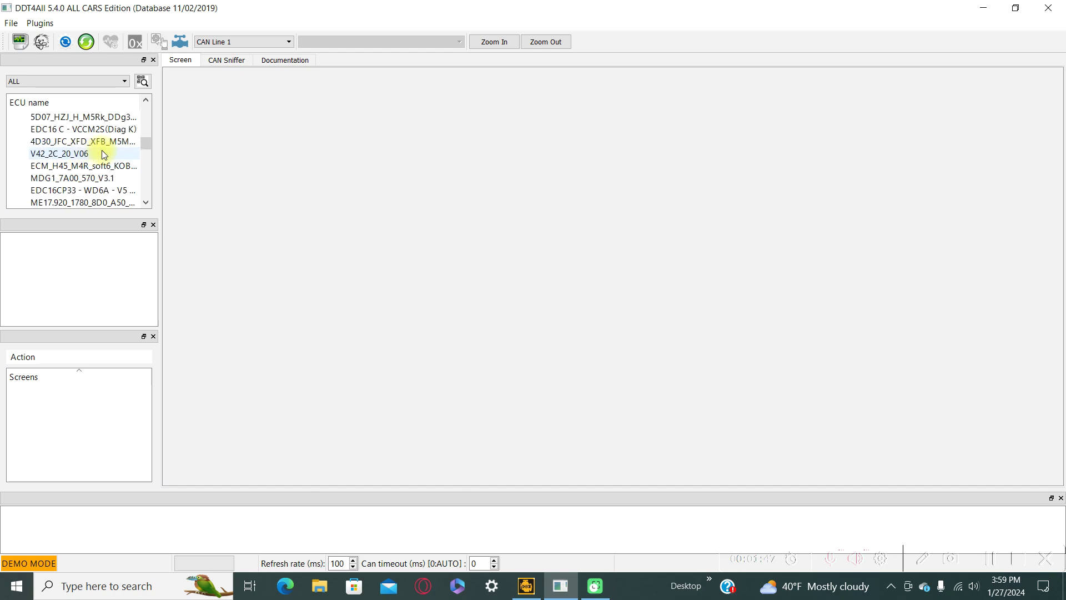
pyautogui.scroll(-1, 102, 155)
pyautogui.scroll(-2, 91, 156)
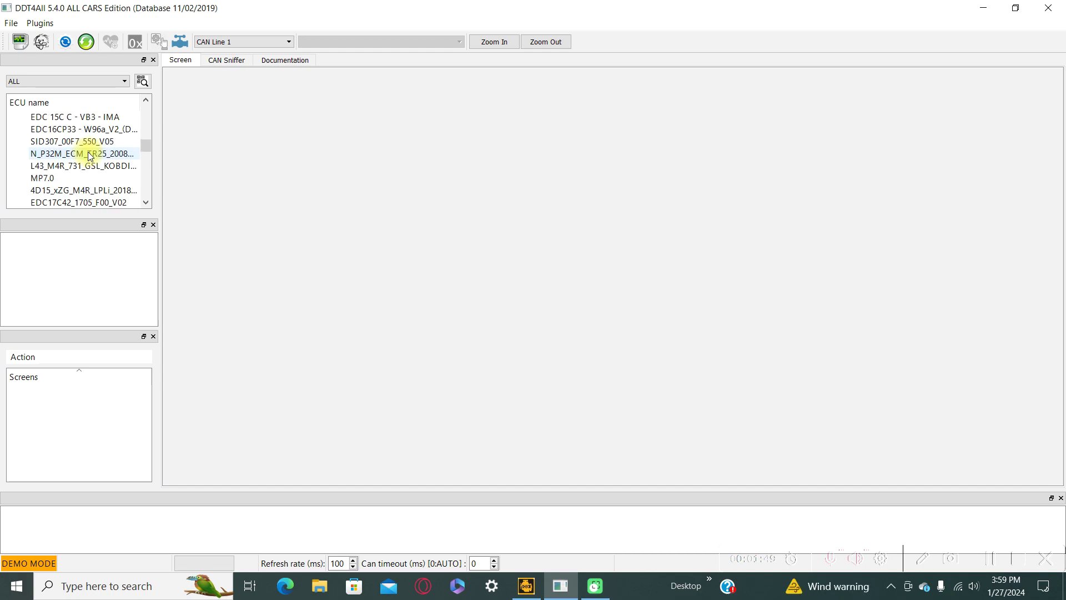
pyautogui.scroll(-5, 89, 157)
pyautogui.scroll(-5, 89, 156)
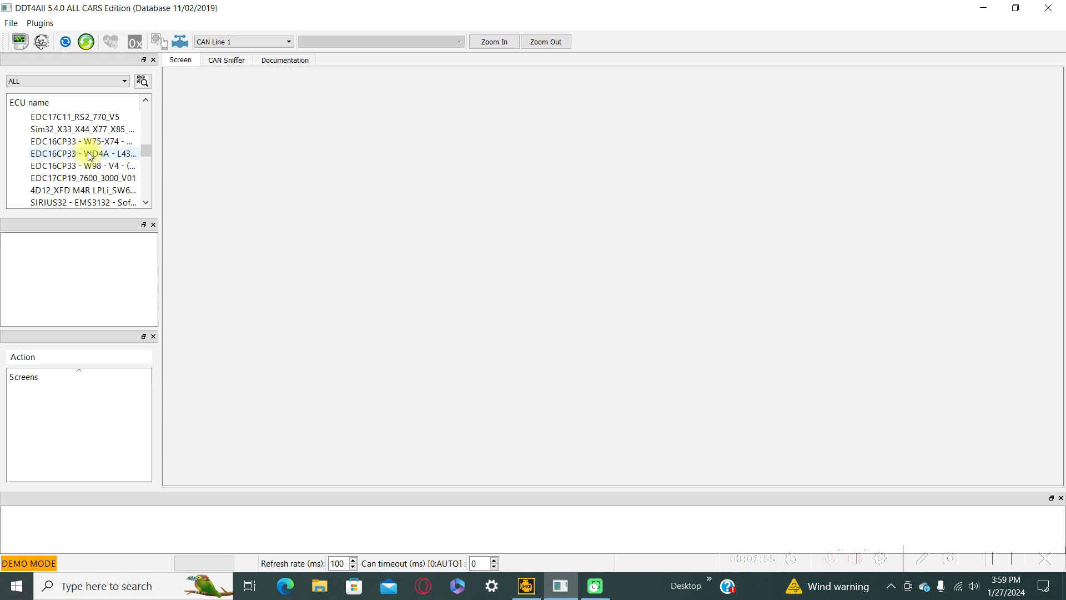
pyautogui.scroll(-2, 89, 156)
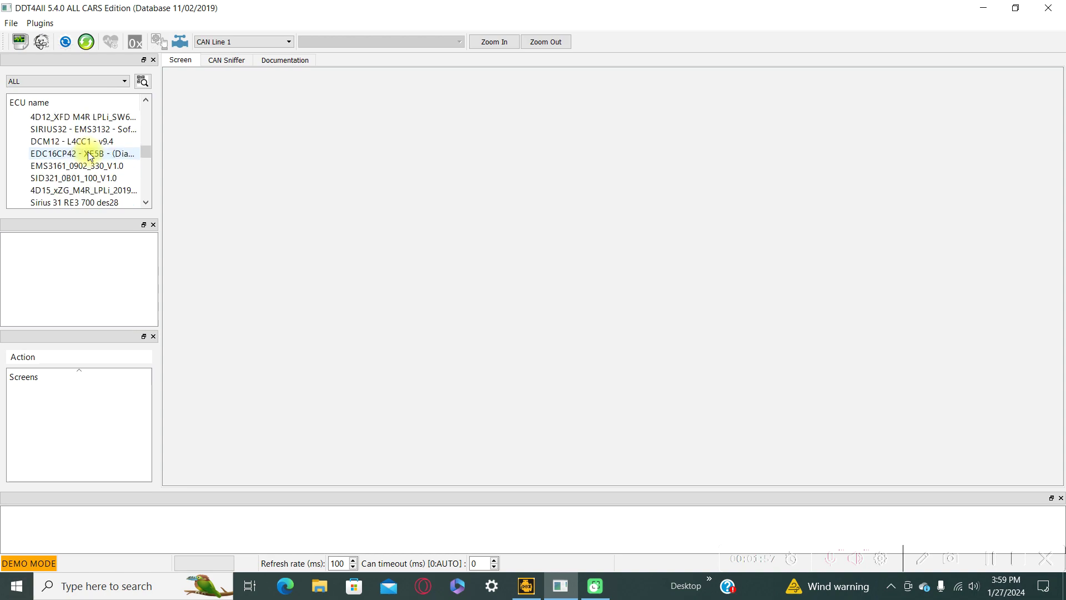
pyautogui.scroll(-2, 89, 157)
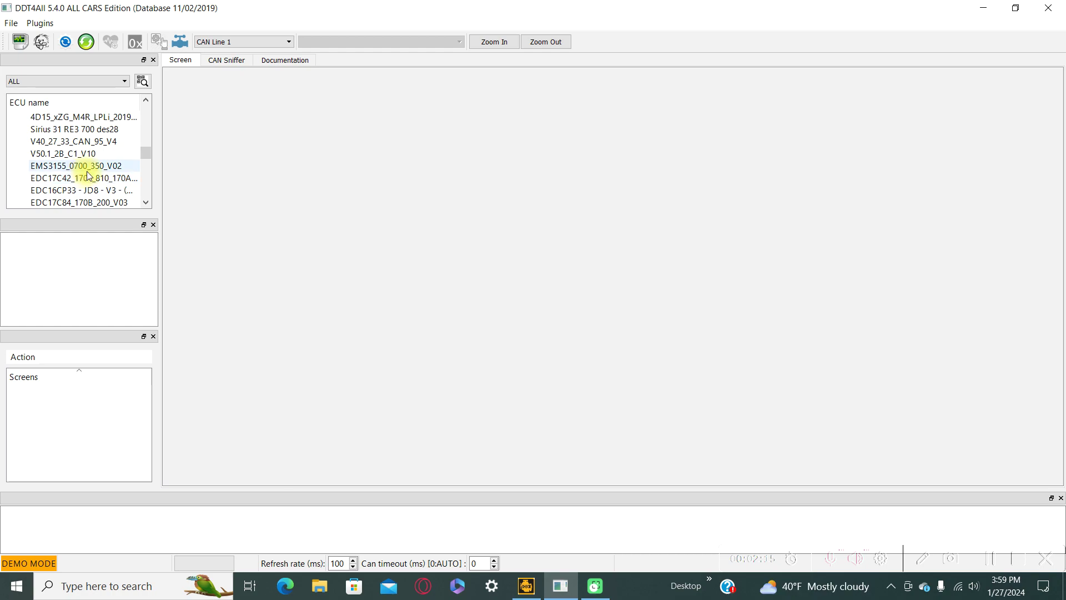
pyautogui.scroll(3, 85, 176)
pyautogui.scroll(6, 87, 176)
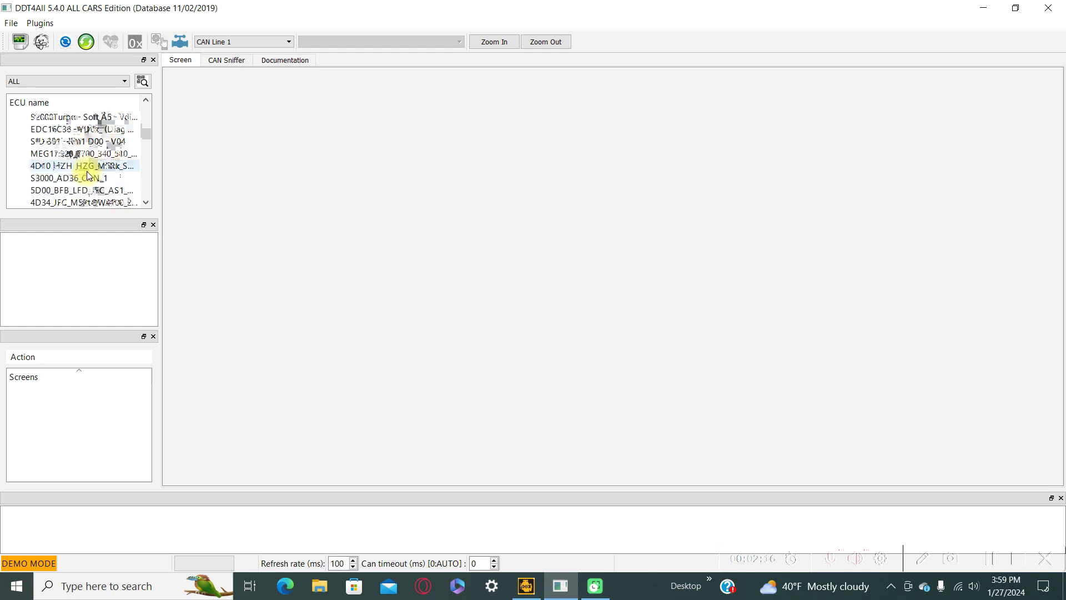
pyautogui.scroll(3, 87, 175)
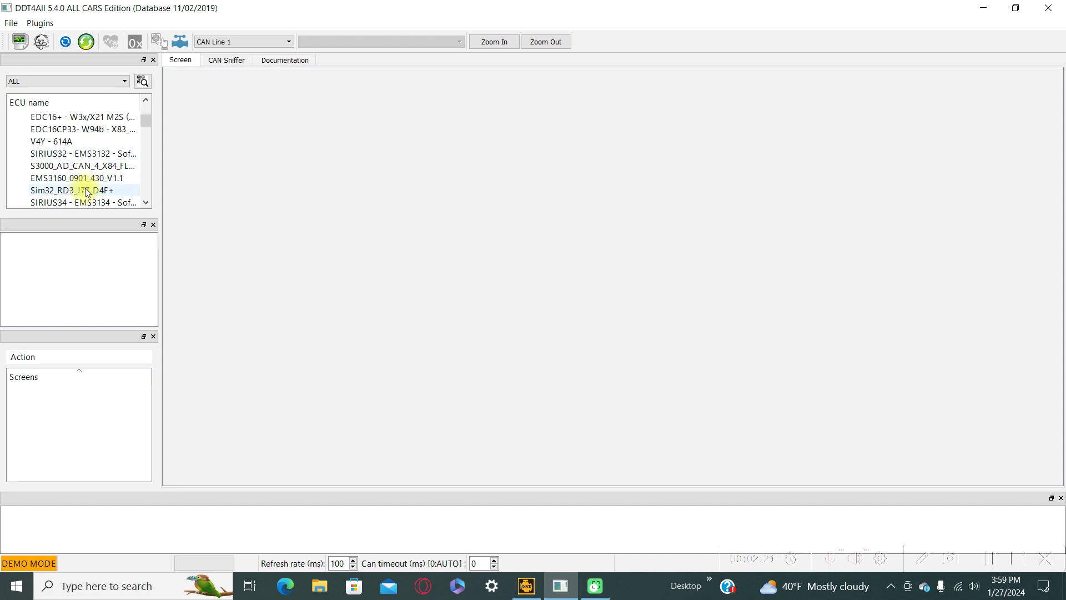
pyautogui.scroll(-1, 86, 189)
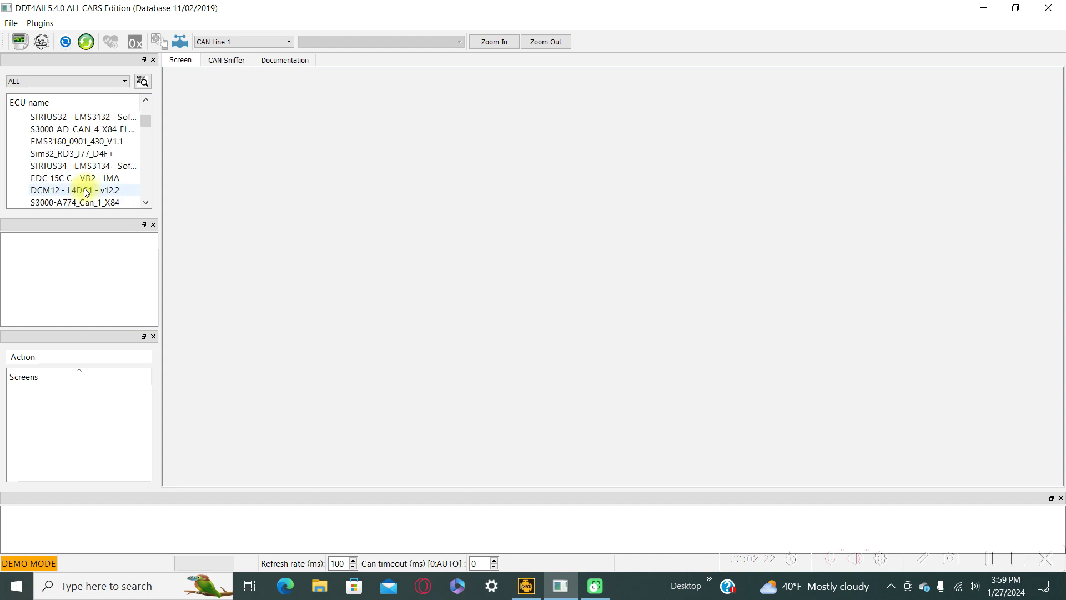
pyautogui.scroll(-2, 87, 190)
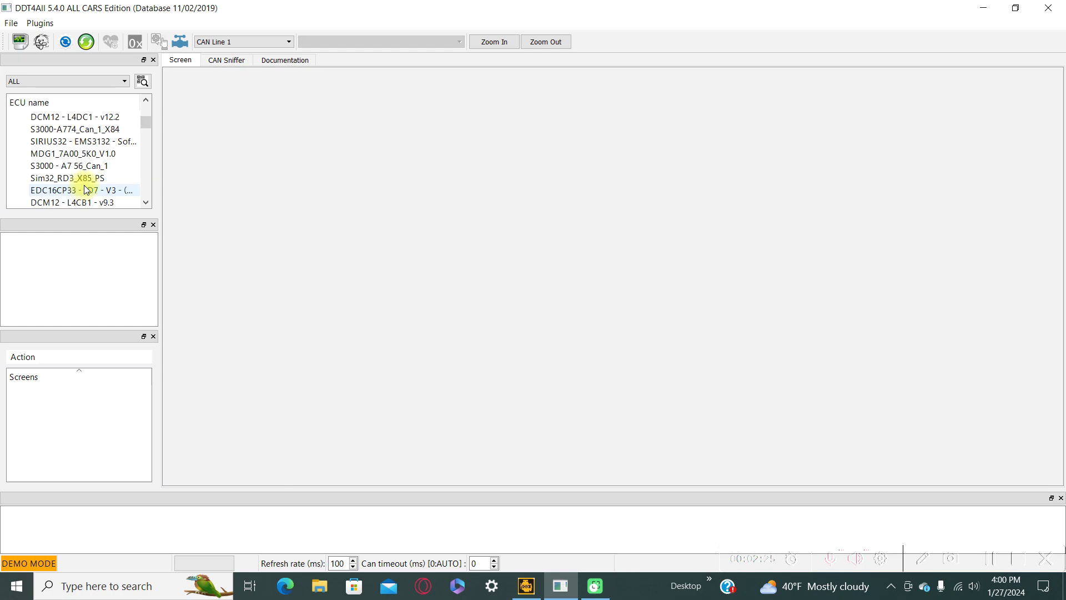
pyautogui.scroll(-1, 86, 190)
pyautogui.scroll(-3, 86, 190)
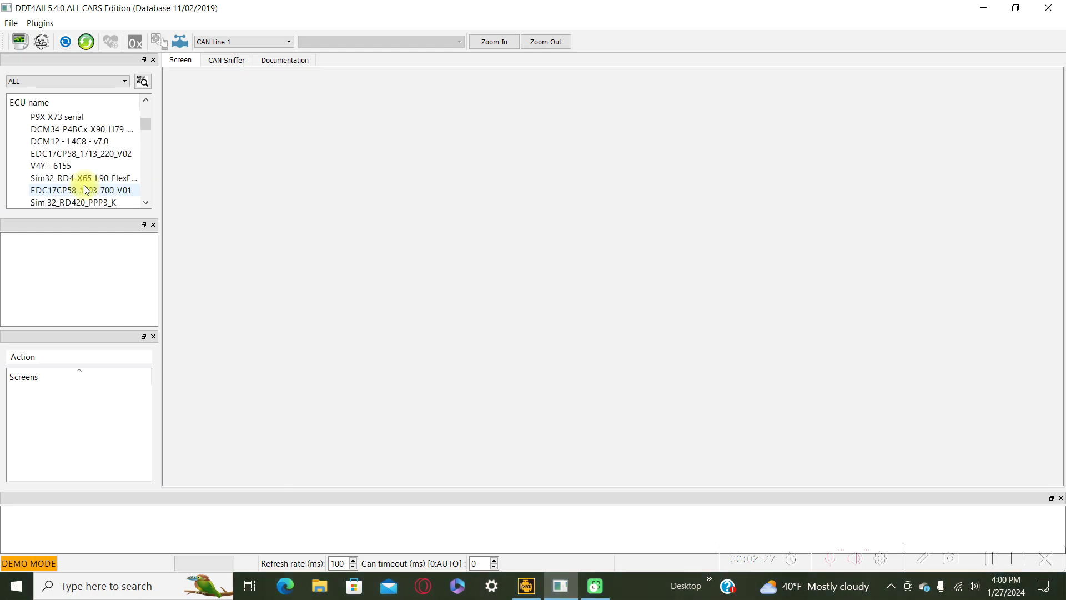
pyautogui.scroll(-3, 86, 190)
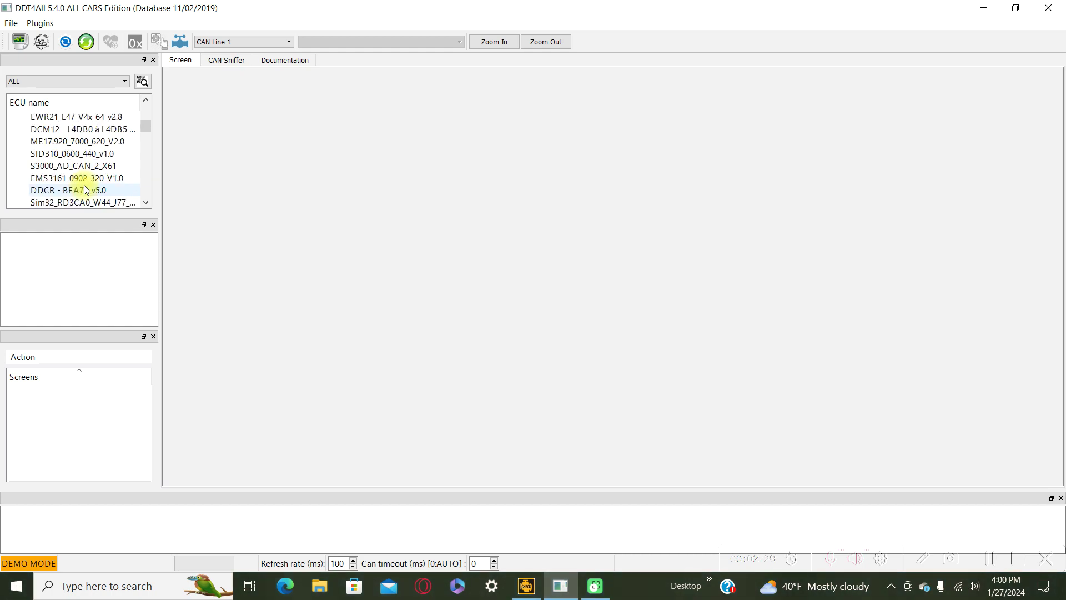
pyautogui.scroll(-1, 86, 190)
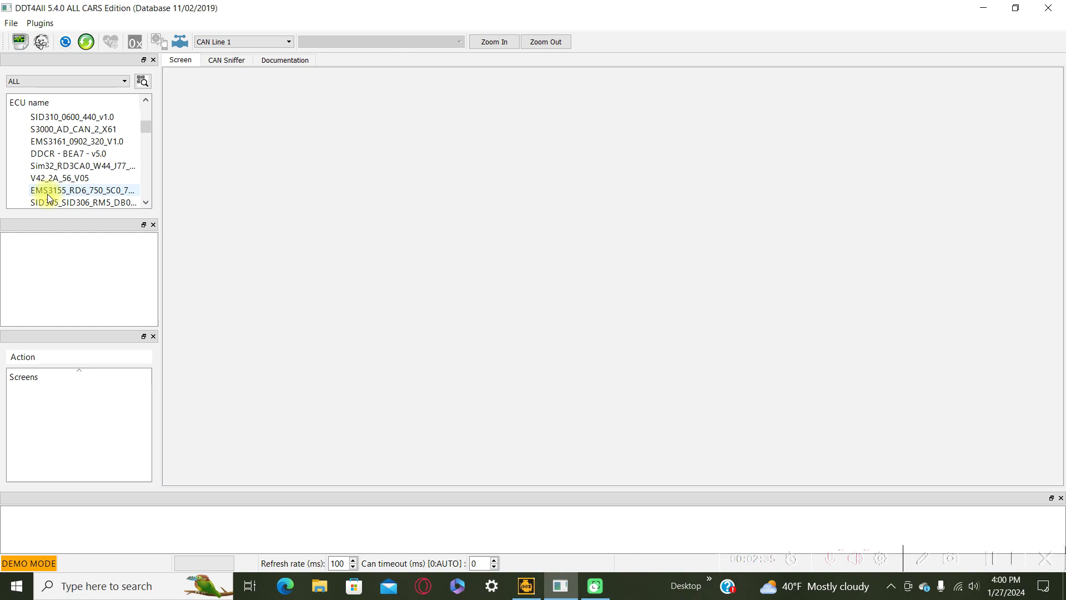
# Load the EMS3155 engine ECU in session 1003 and expand its Stop & Start screens
pyautogui.click(59, 190)
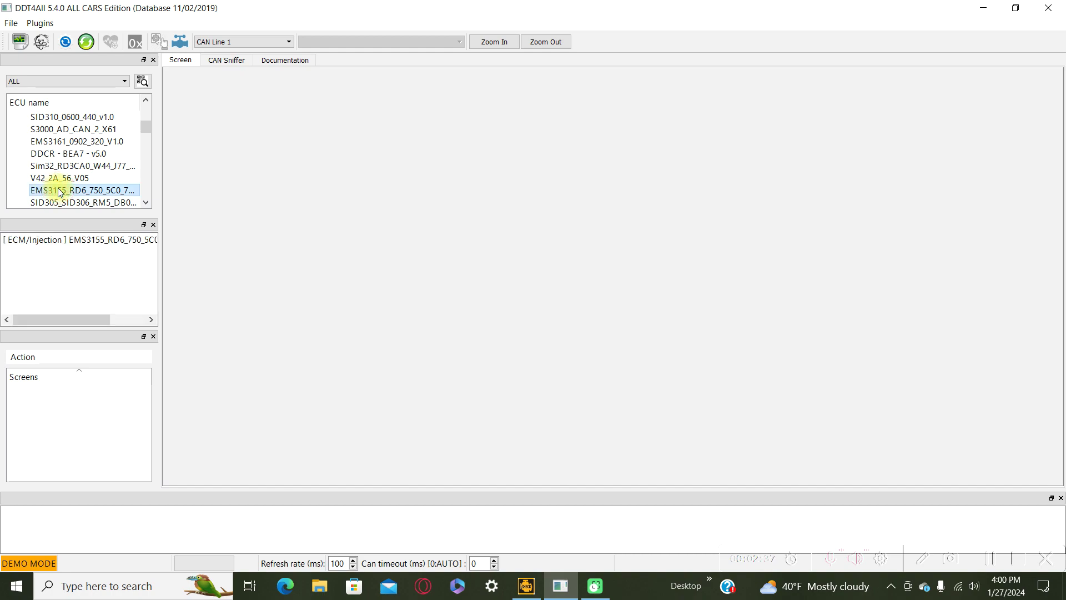
pyautogui.click(96, 245)
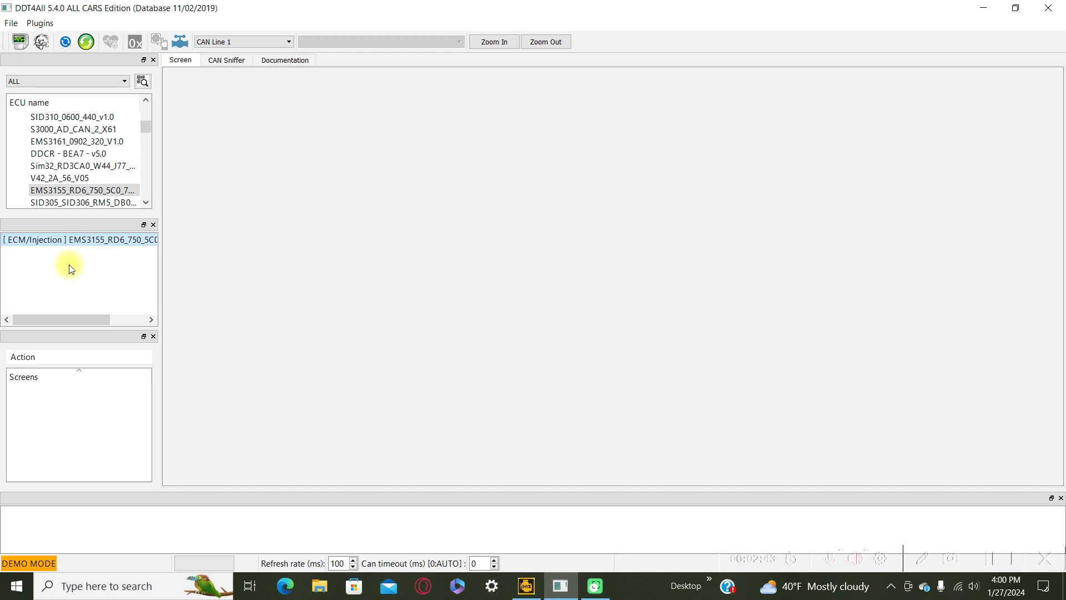
pyautogui.doubleClick(69, 241)
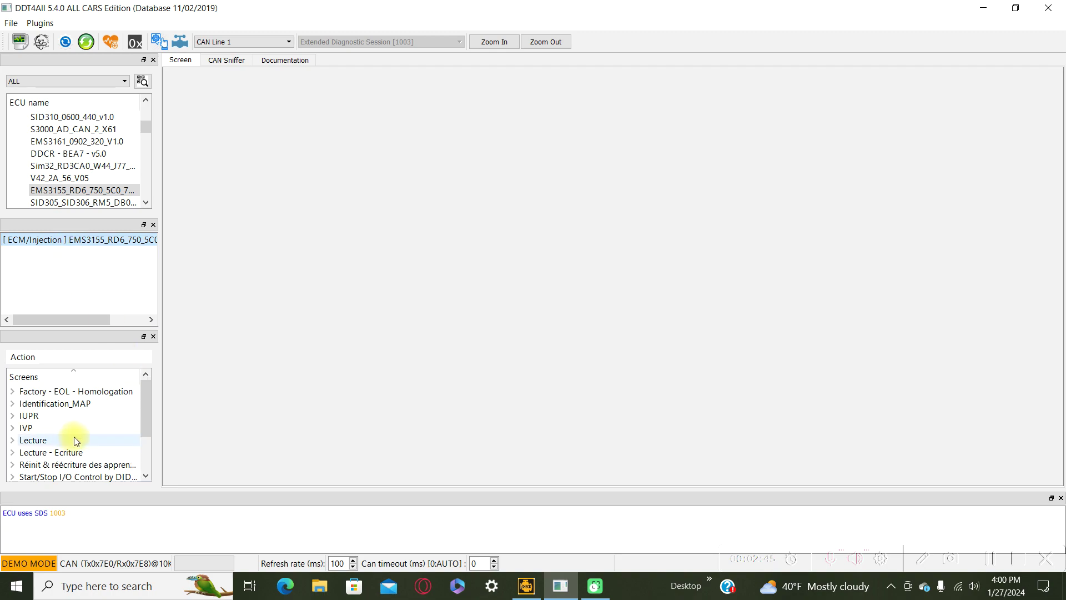
pyautogui.scroll(-2, 72, 436)
pyautogui.click(13, 453)
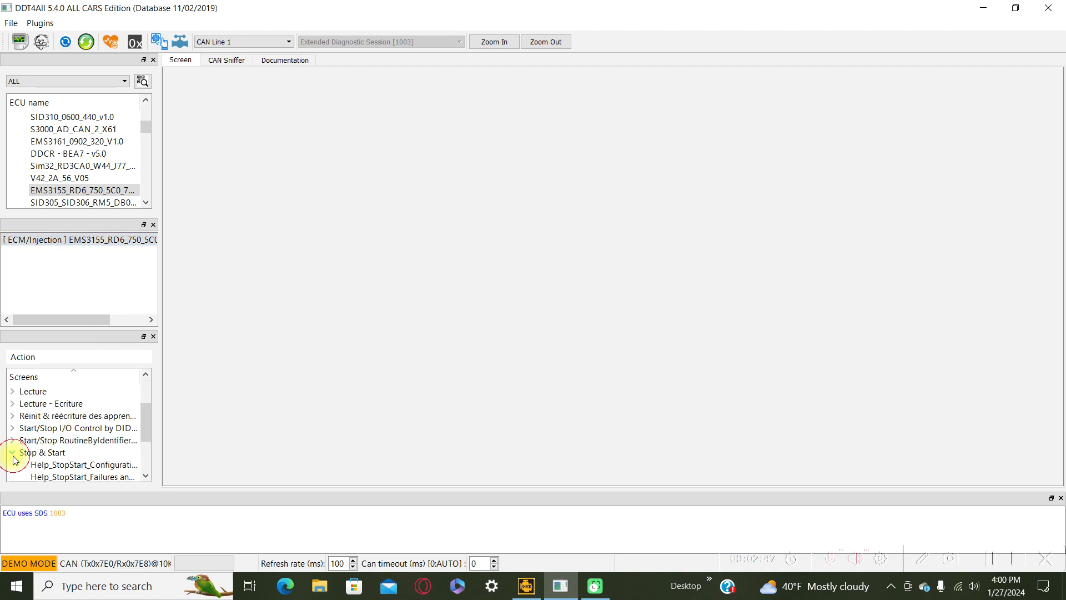
# Open Help_StopStart_Configuration and drop down the choices for the $2953 setting
pyautogui.click(72, 466)
pyautogui.moveTo(344, 251)
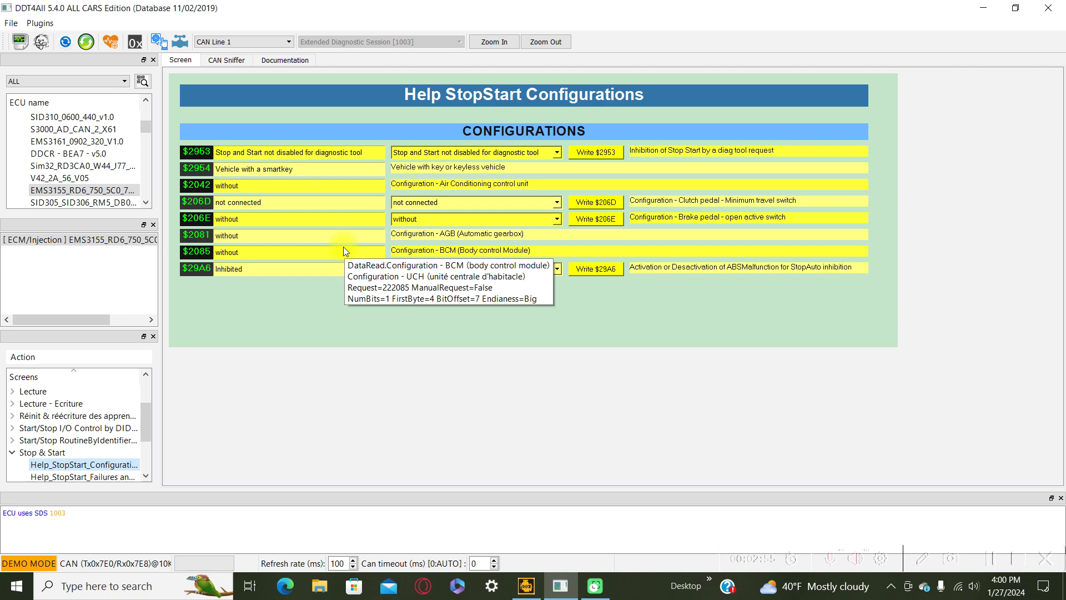
pyautogui.click(552, 154)
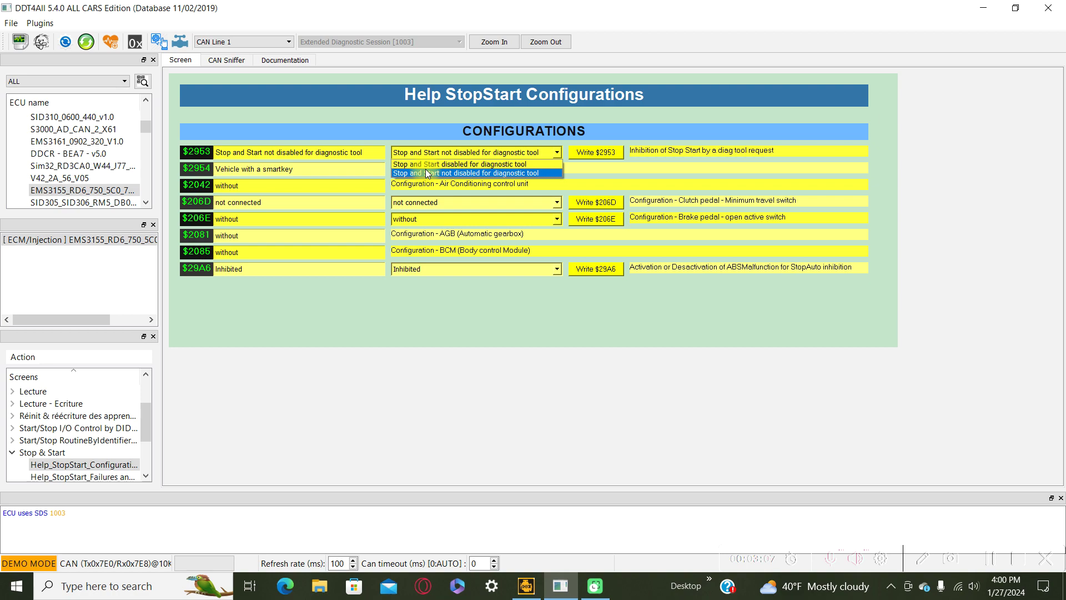
# Set $2953 to 'Stop and Start disabled for diagnostic tool' in expert mode and write it to the ECM
pyautogui.click(464, 164)
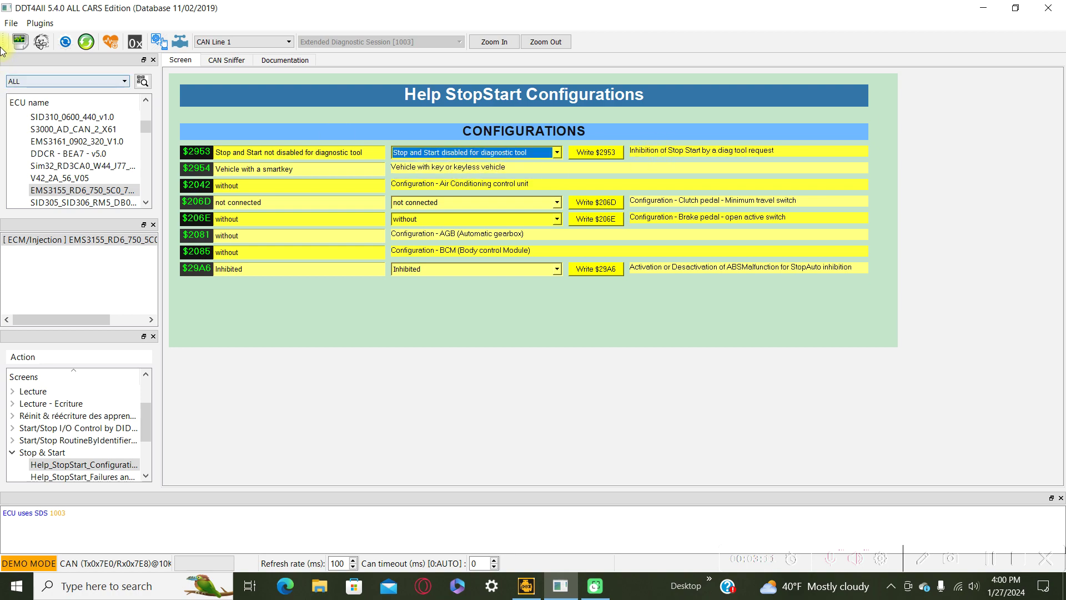
pyautogui.click(42, 41)
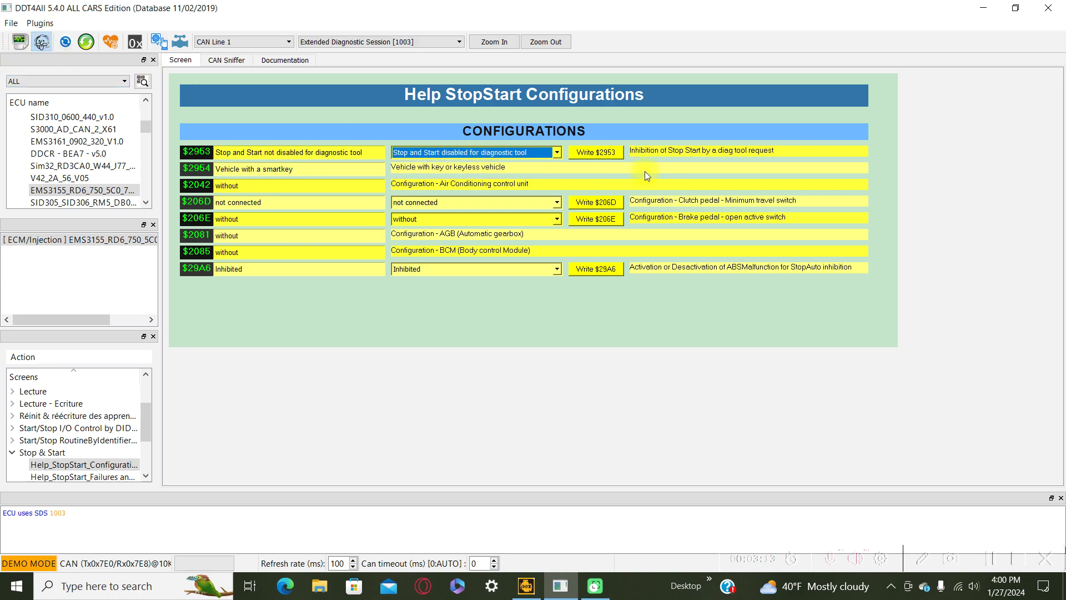
pyautogui.click(593, 155)
pyautogui.click(598, 152)
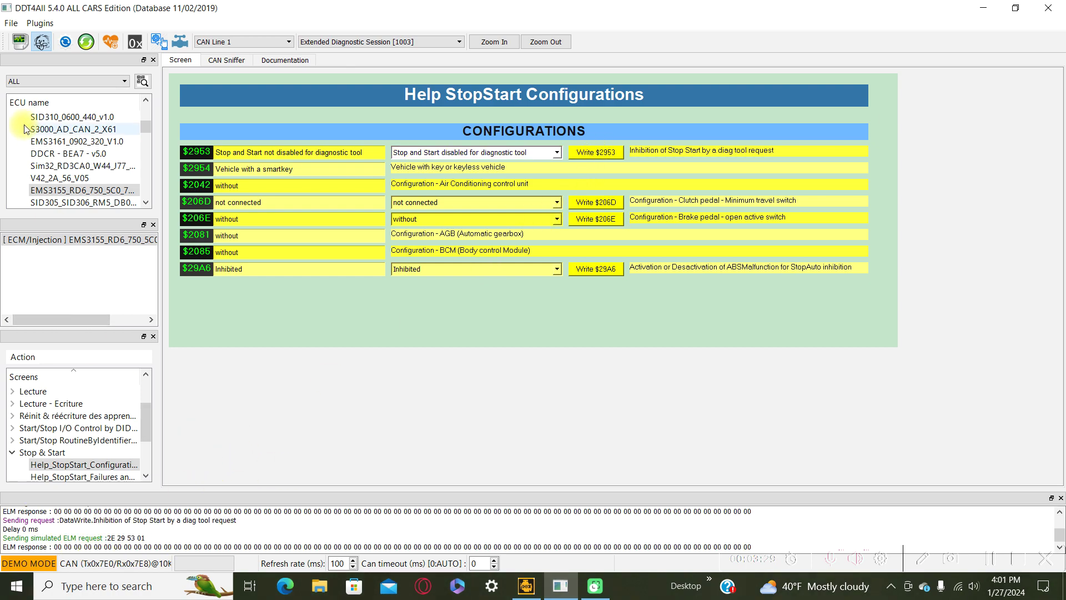
# Scroll the ECU name list up and down to locate the BCM/UCH category
pyautogui.scroll(10, 59, 143)
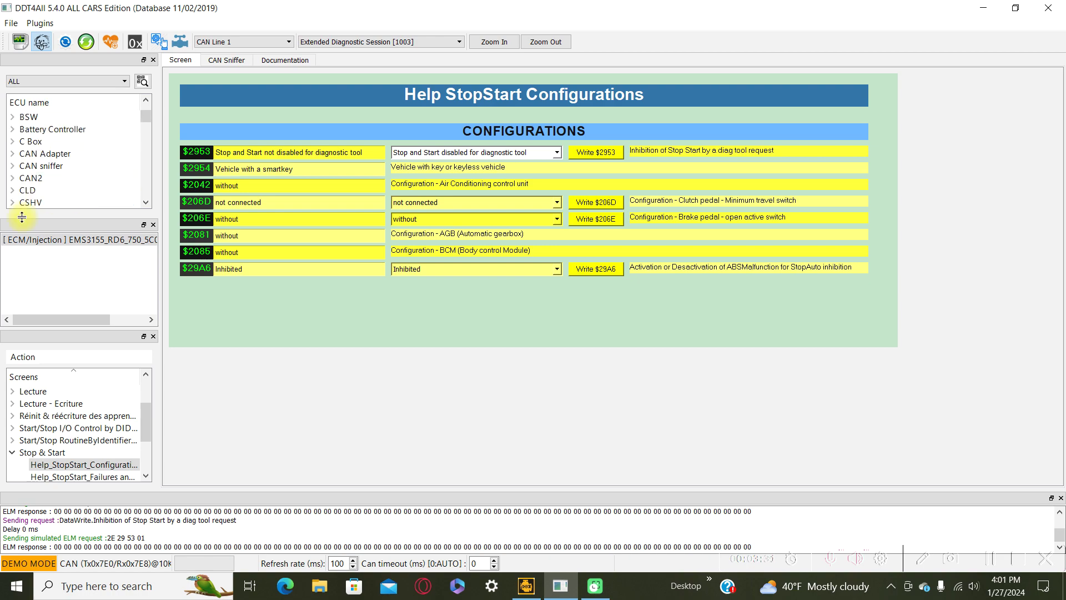
pyautogui.scroll(-2, 20, 203)
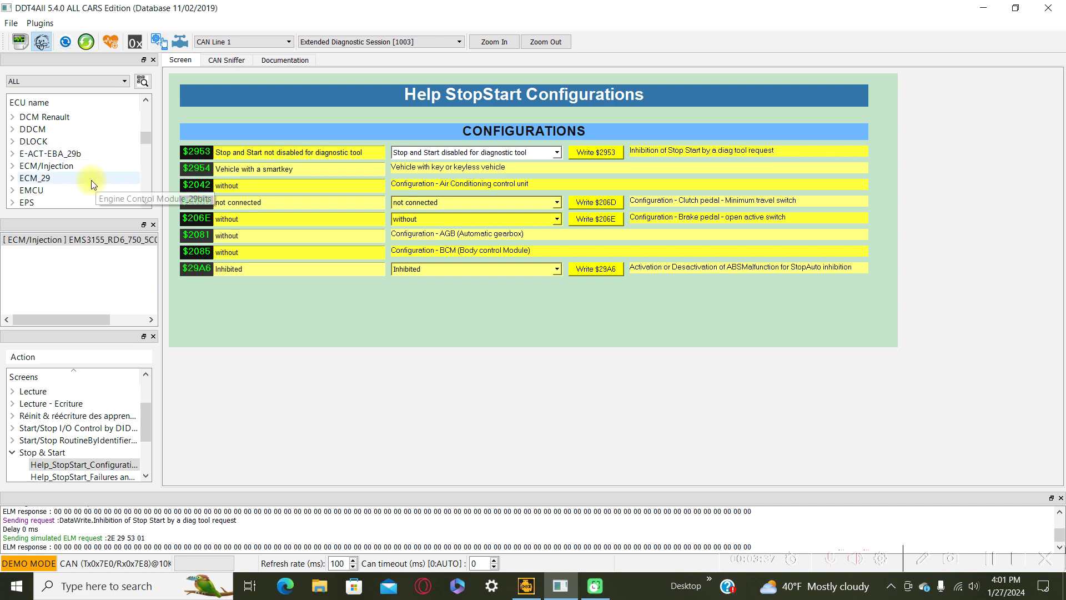
pyautogui.scroll(-6, 91, 180)
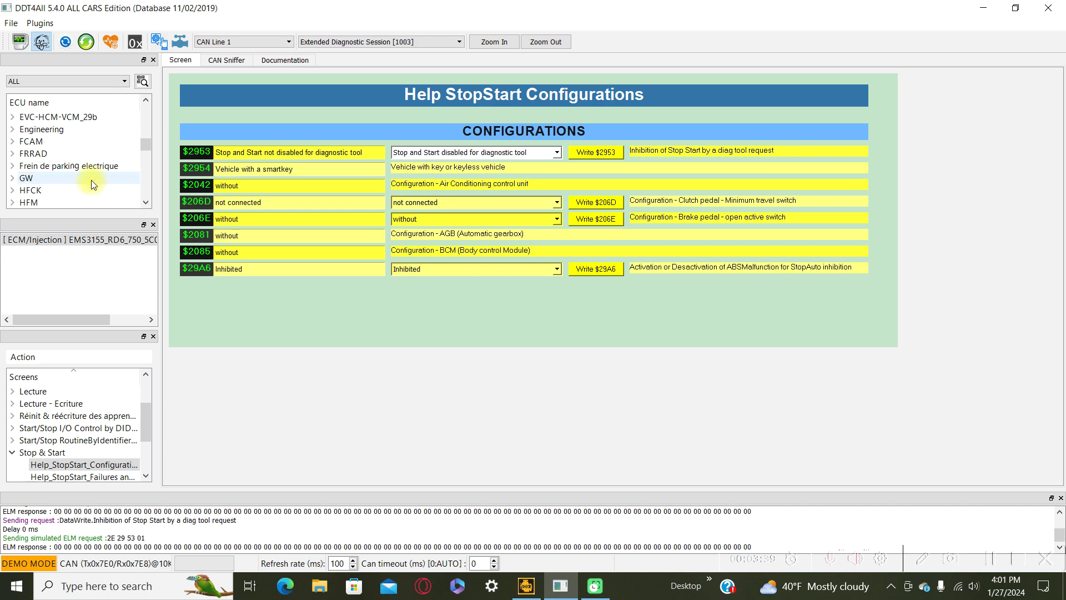
pyautogui.scroll(1, 91, 180)
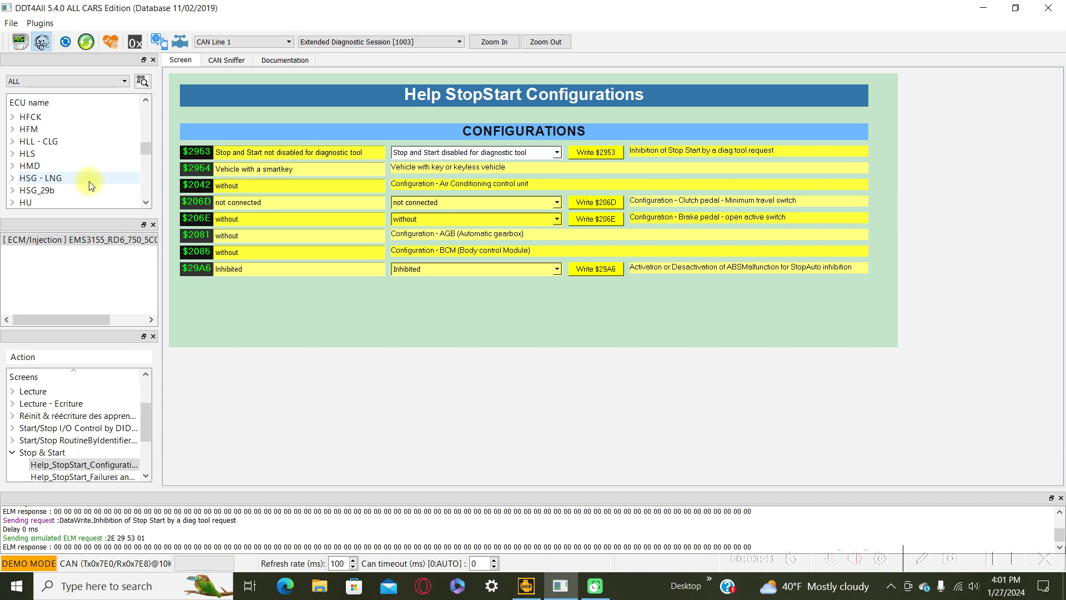
pyautogui.scroll(-3, 89, 181)
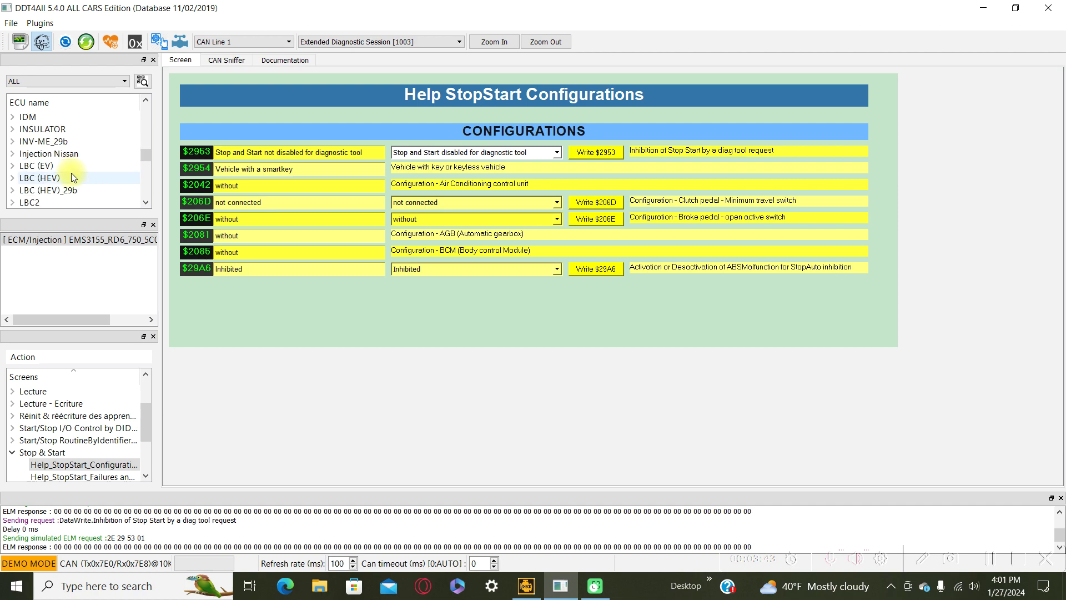
pyautogui.scroll(-2, 95, 155)
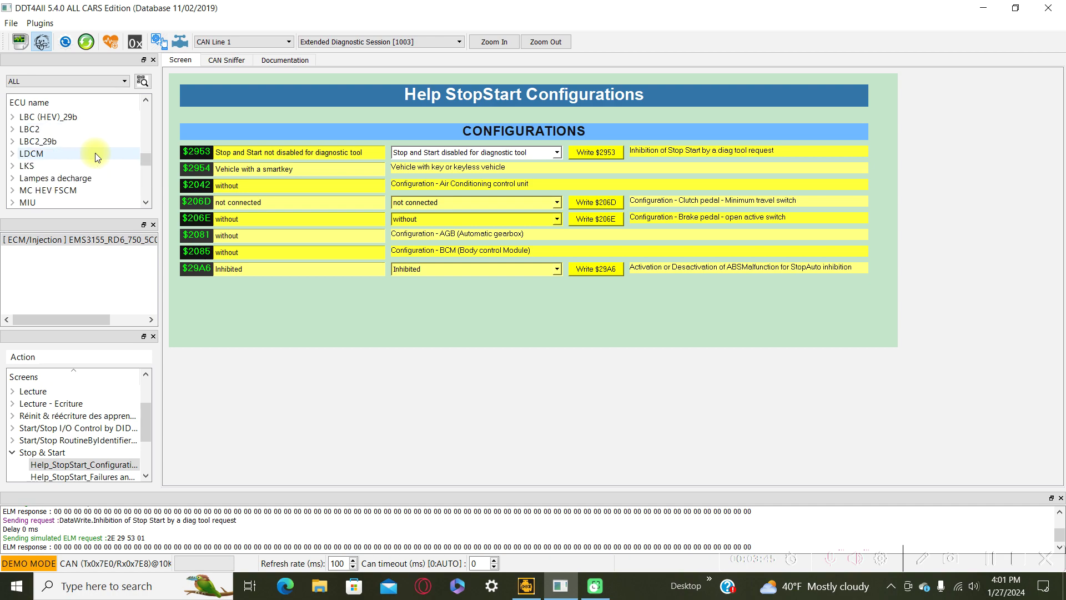
pyautogui.scroll(-10, 95, 152)
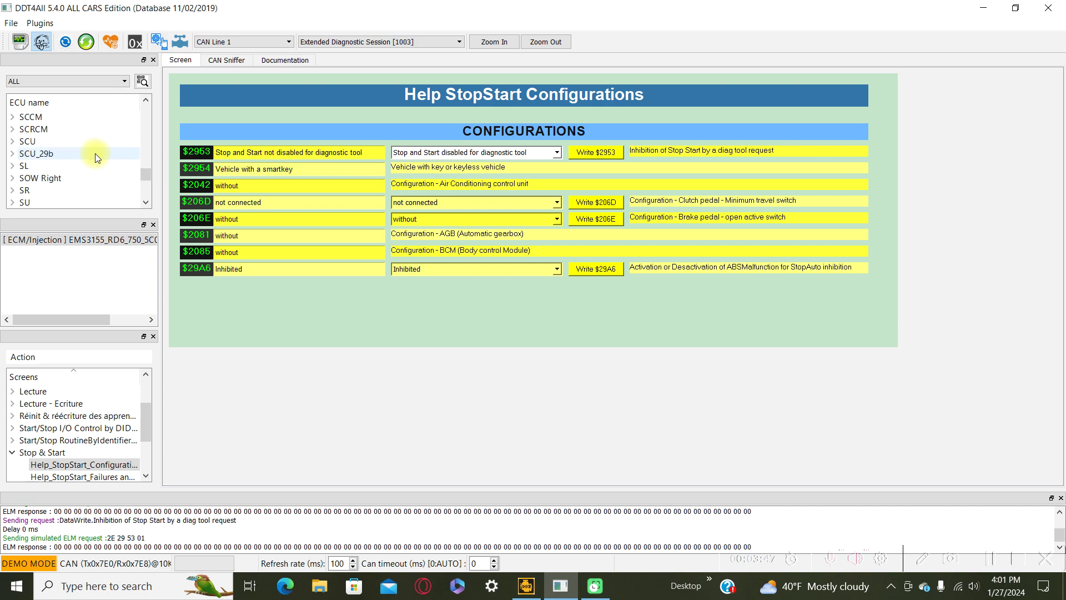
pyautogui.scroll(-10, 95, 155)
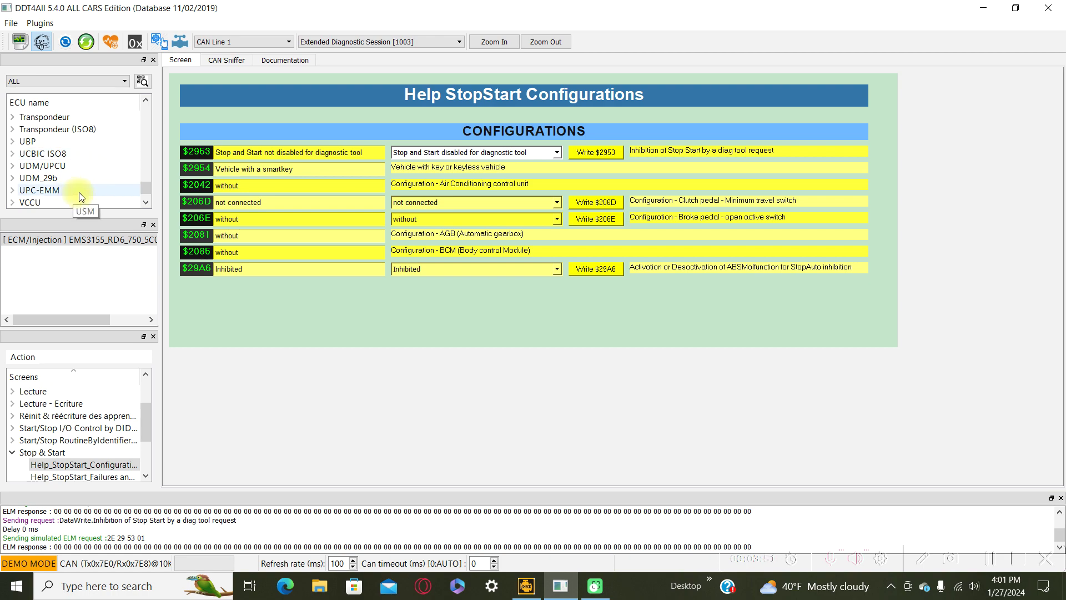
pyautogui.scroll(15, 99, 190)
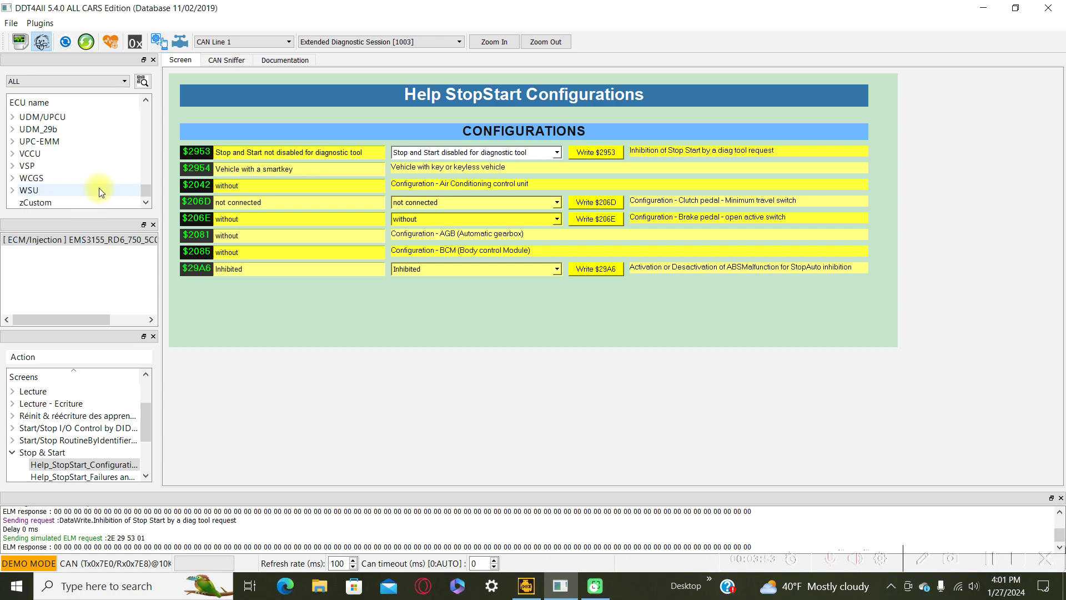
pyautogui.scroll(12, 99, 191)
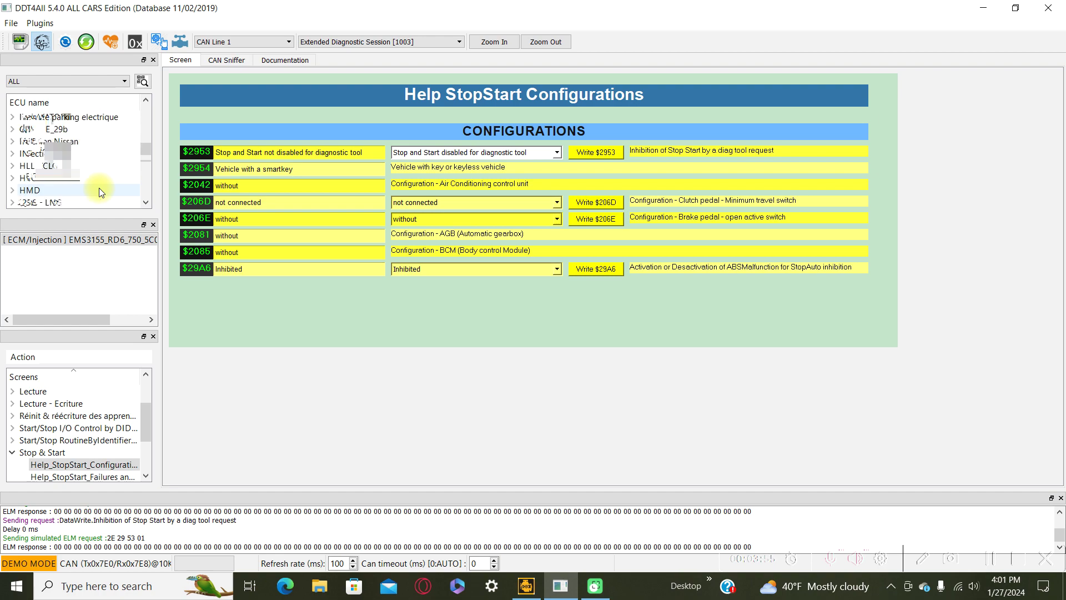
pyautogui.scroll(4, 99, 191)
pyautogui.scroll(2, 99, 191)
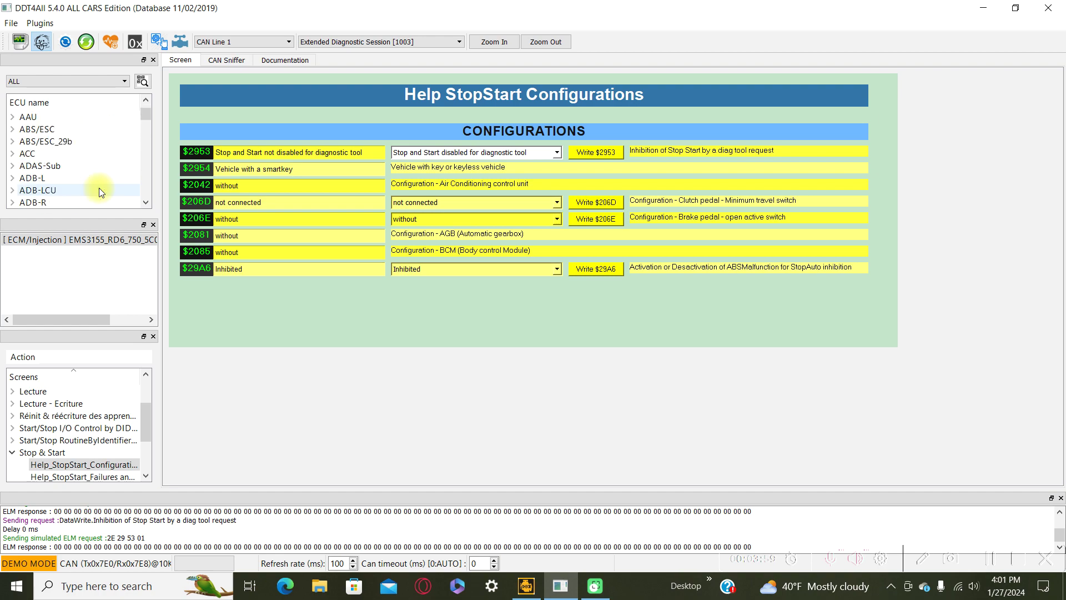
pyautogui.scroll(-5, 99, 188)
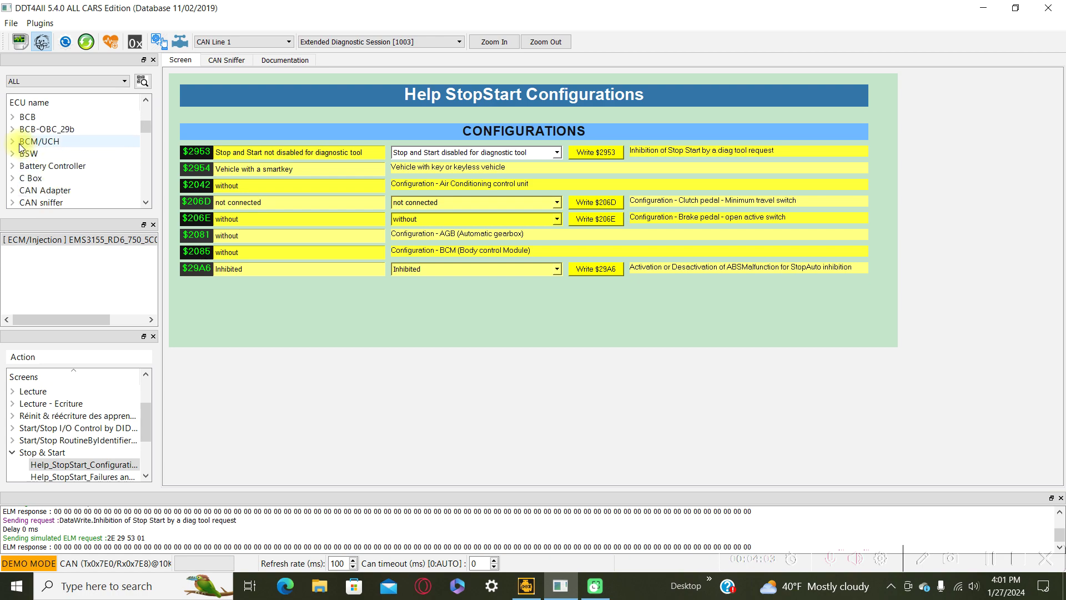
pyautogui.click(13, 143)
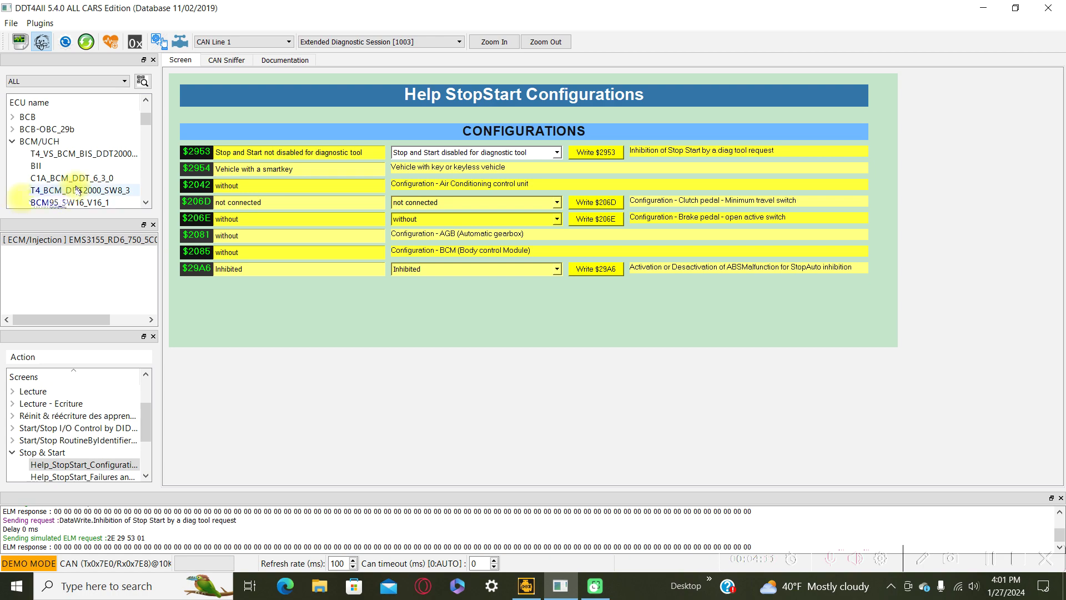
pyautogui.scroll(-1, 100, 178)
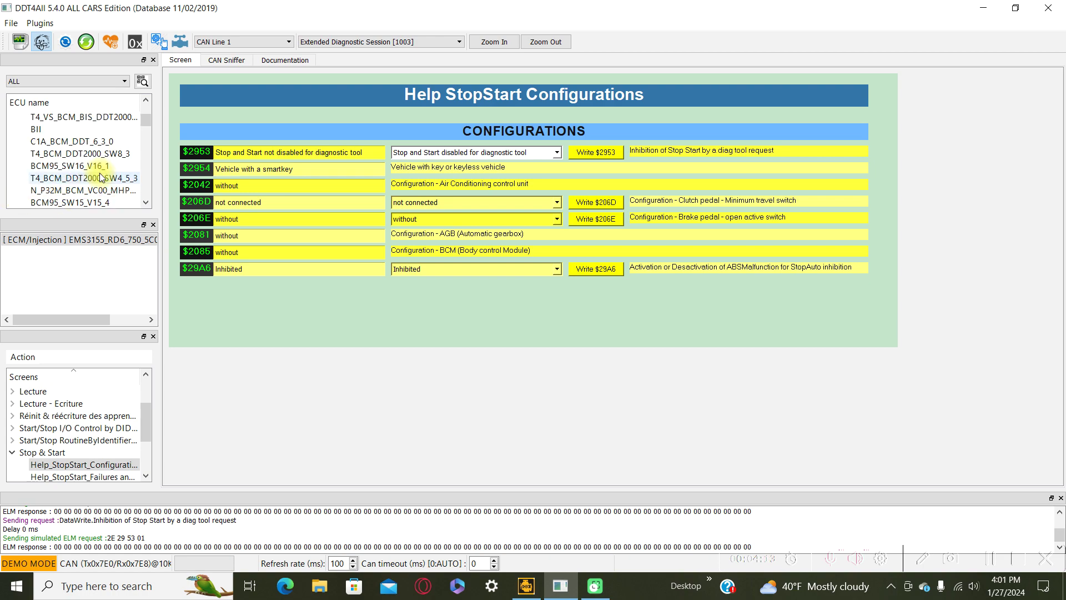
pyautogui.scroll(1, 100, 177)
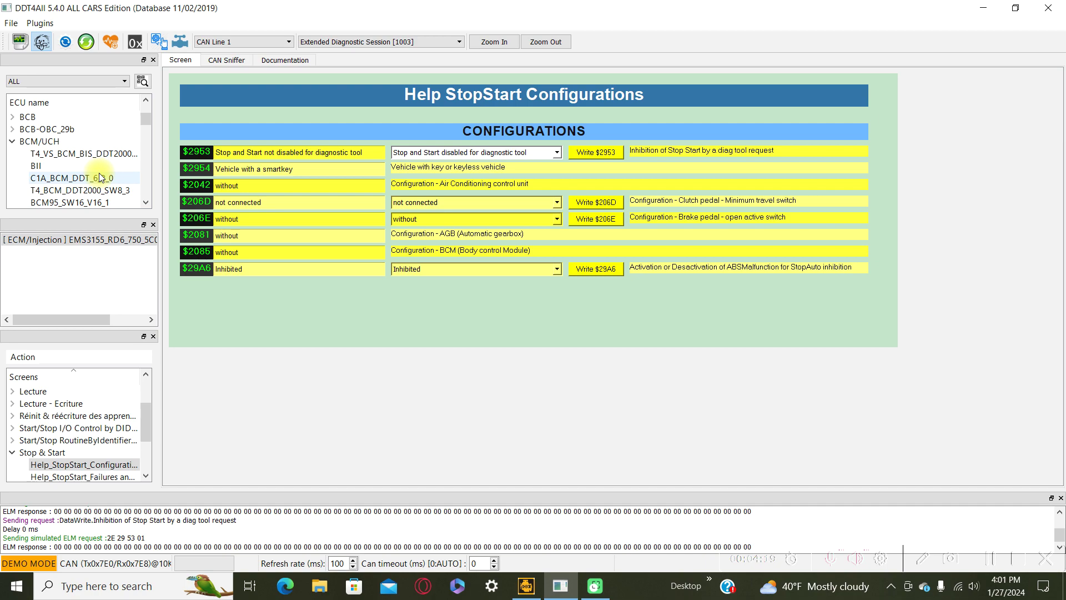
pyautogui.scroll(-1, 103, 176)
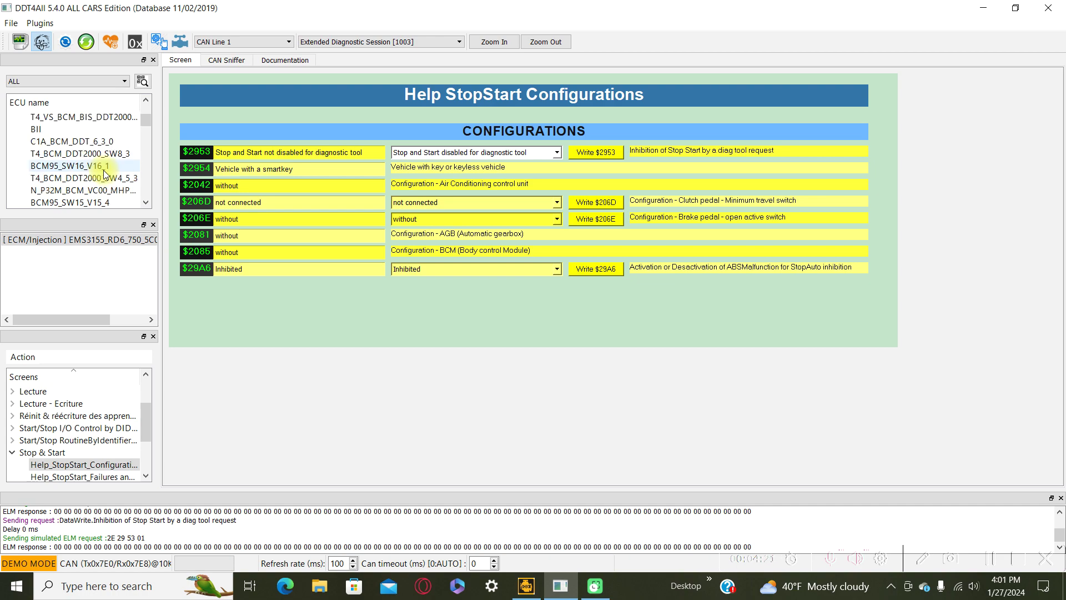
pyautogui.scroll(-2, 104, 175)
pyautogui.scroll(-1, 103, 174)
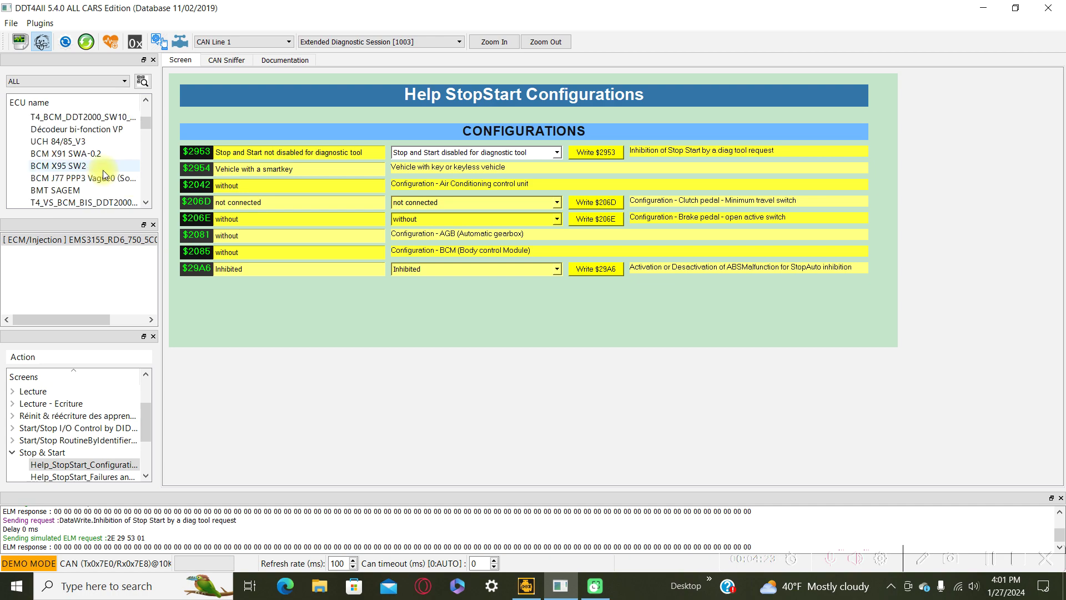
pyautogui.scroll(-6, 105, 174)
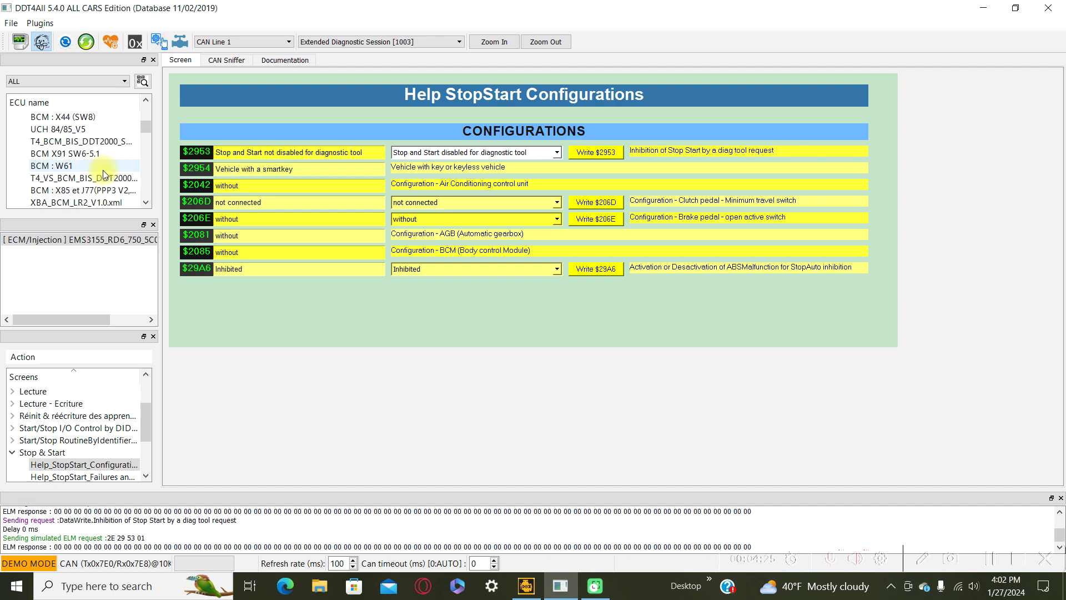
pyautogui.scroll(-4, 102, 170)
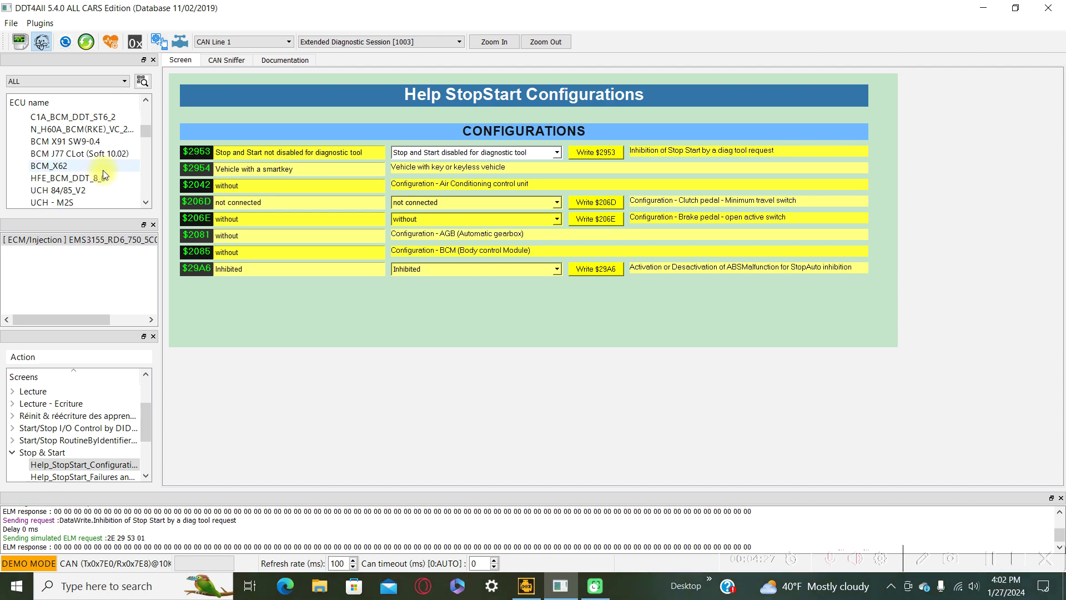
pyautogui.scroll(-4, 102, 170)
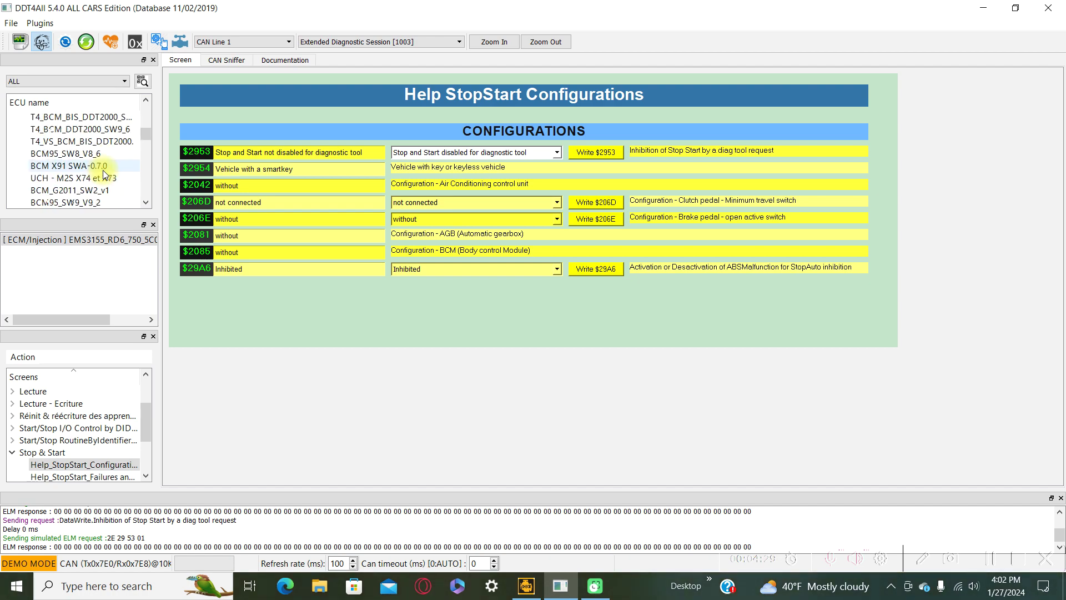
pyautogui.scroll(-1, 102, 174)
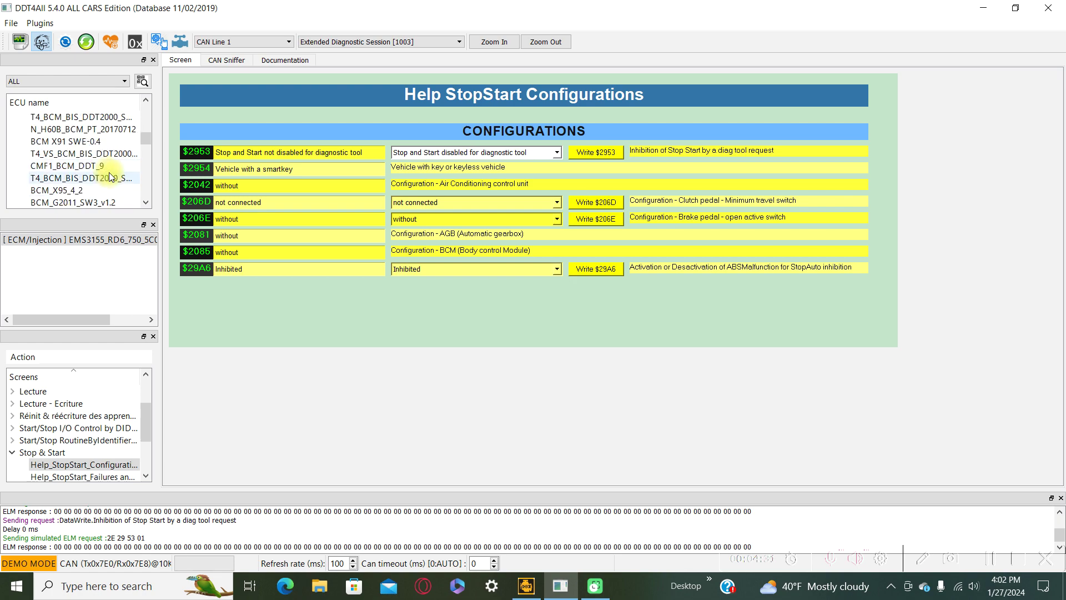
pyautogui.scroll(-4, 109, 177)
pyautogui.scroll(-4, 110, 178)
pyautogui.scroll(-2, 109, 178)
pyautogui.scroll(-3, 108, 178)
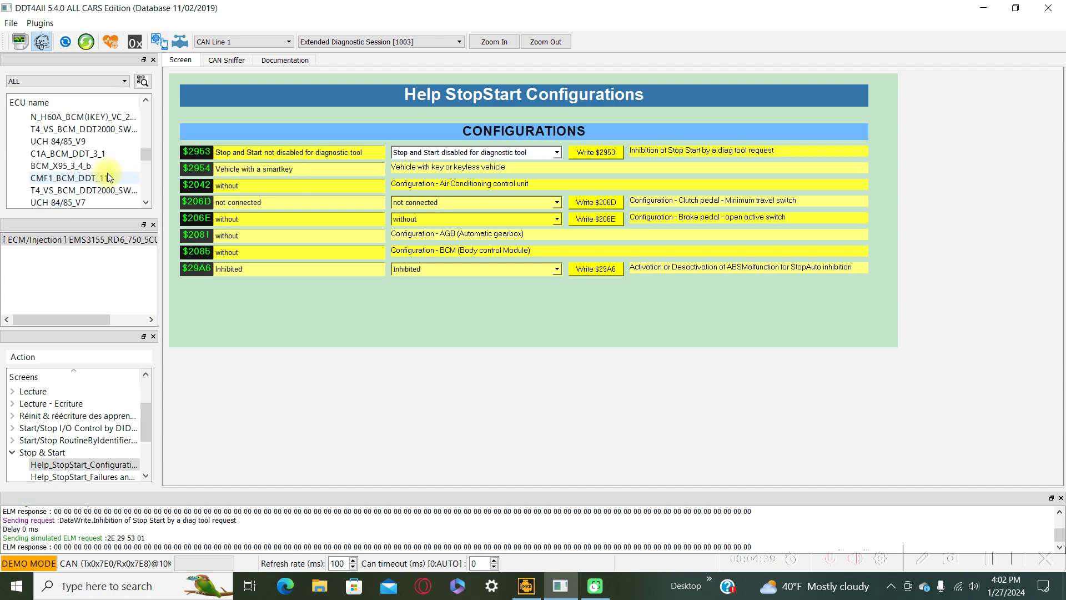
pyautogui.scroll(-5, 109, 177)
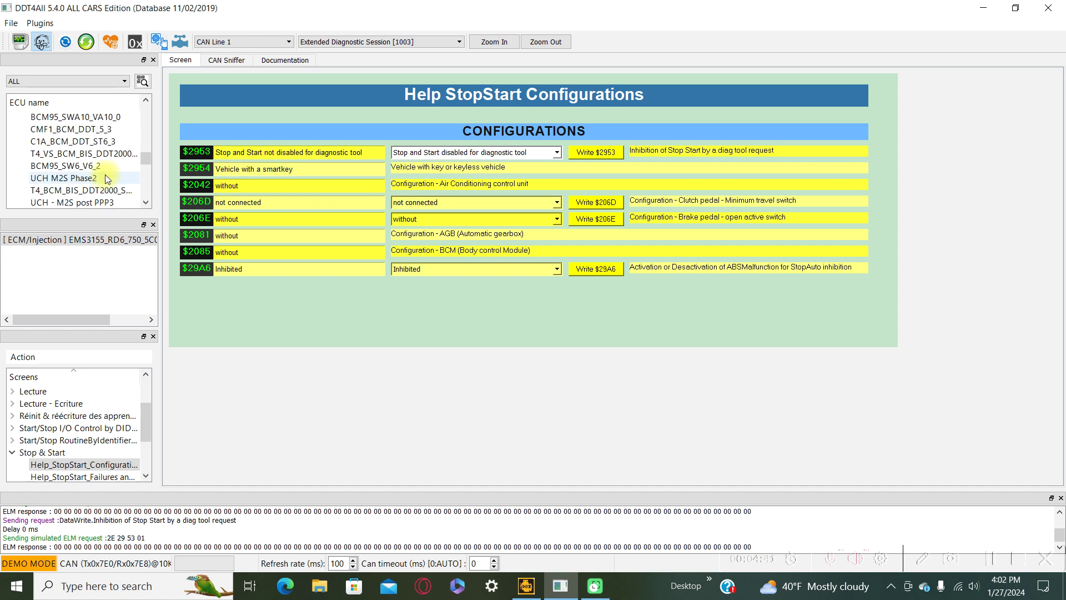
pyautogui.scroll(1, 104, 174)
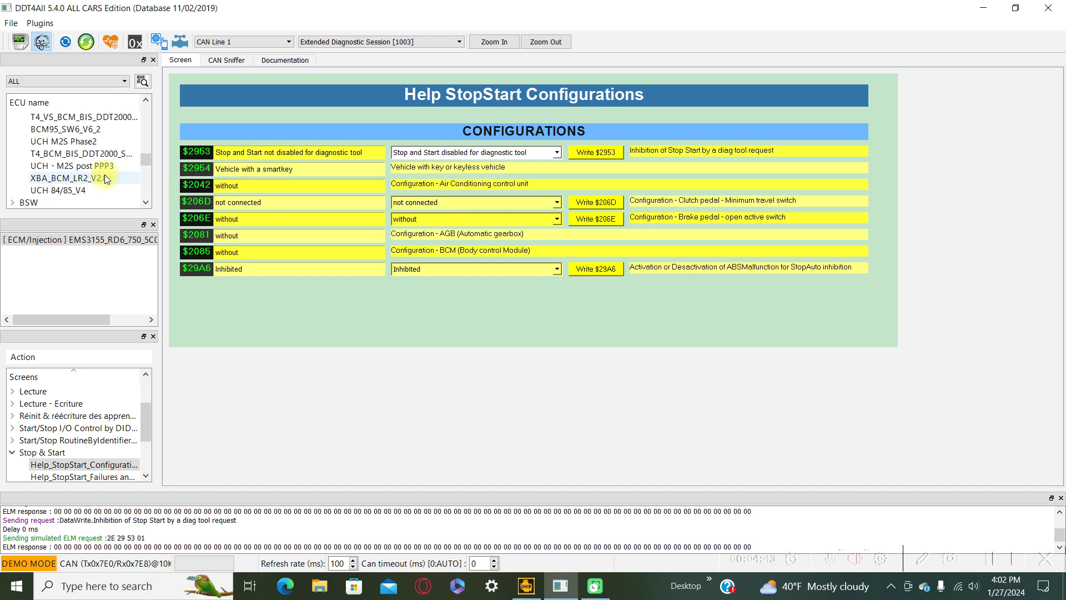
pyautogui.scroll(3, 101, 187)
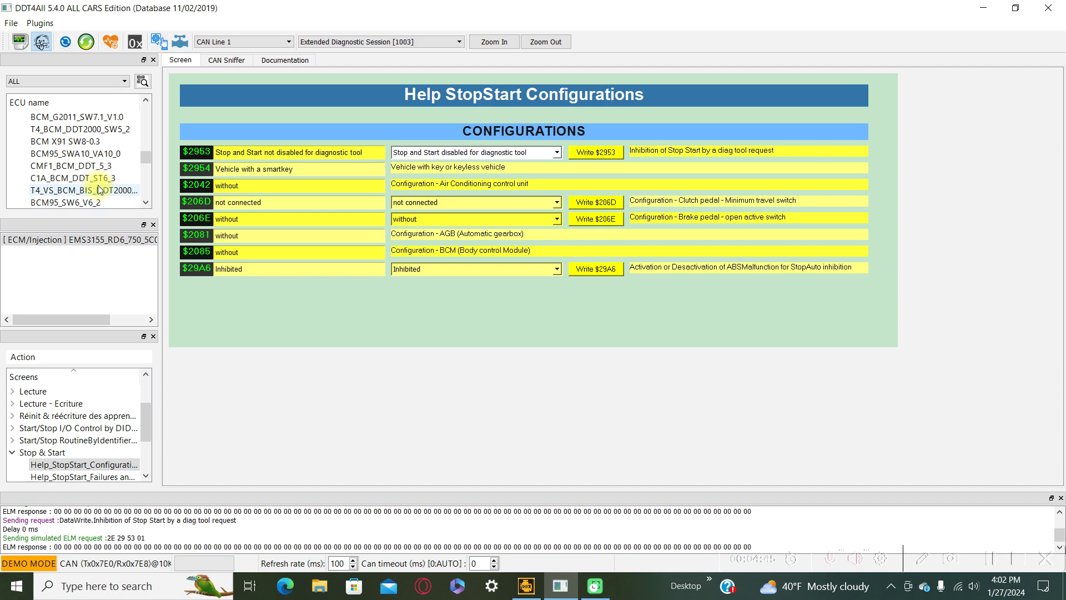
pyautogui.scroll(1, 97, 189)
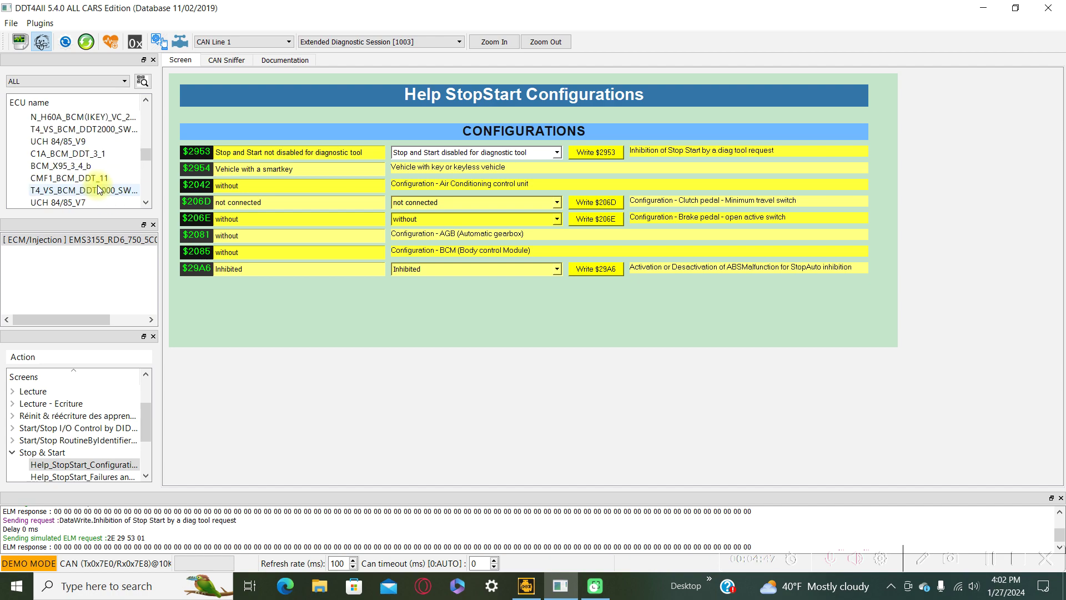
pyautogui.scroll(1, 97, 190)
pyautogui.scroll(4, 98, 190)
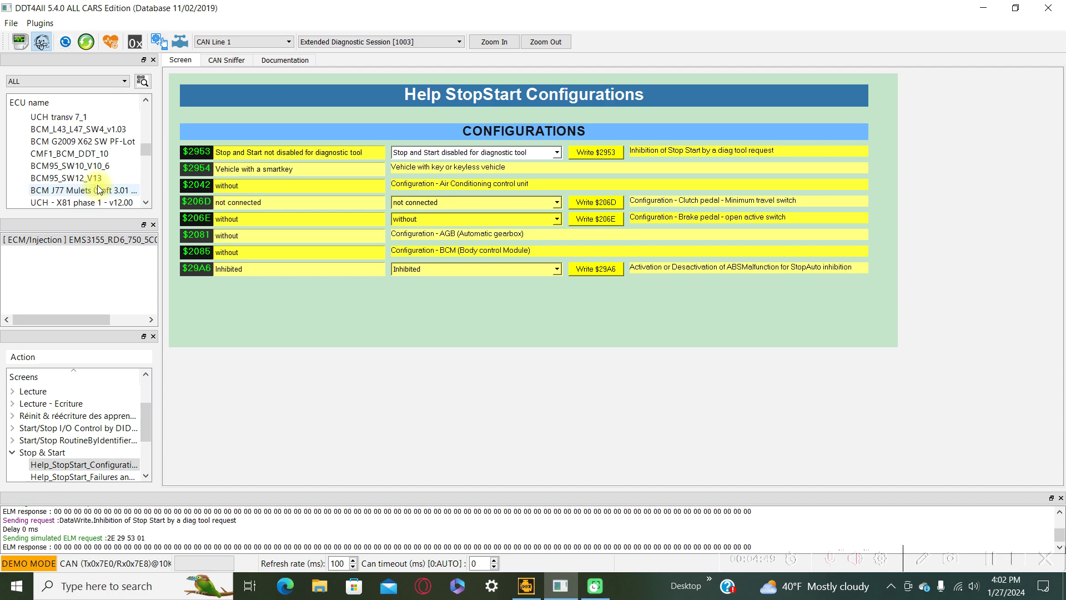
pyautogui.scroll(1, 98, 190)
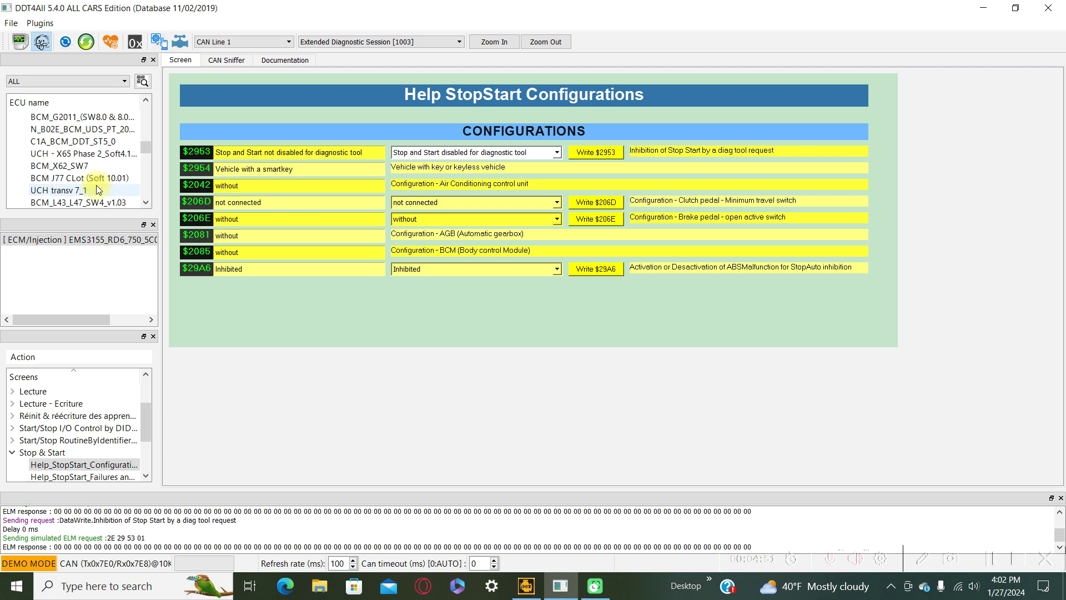
pyautogui.scroll(1, 98, 190)
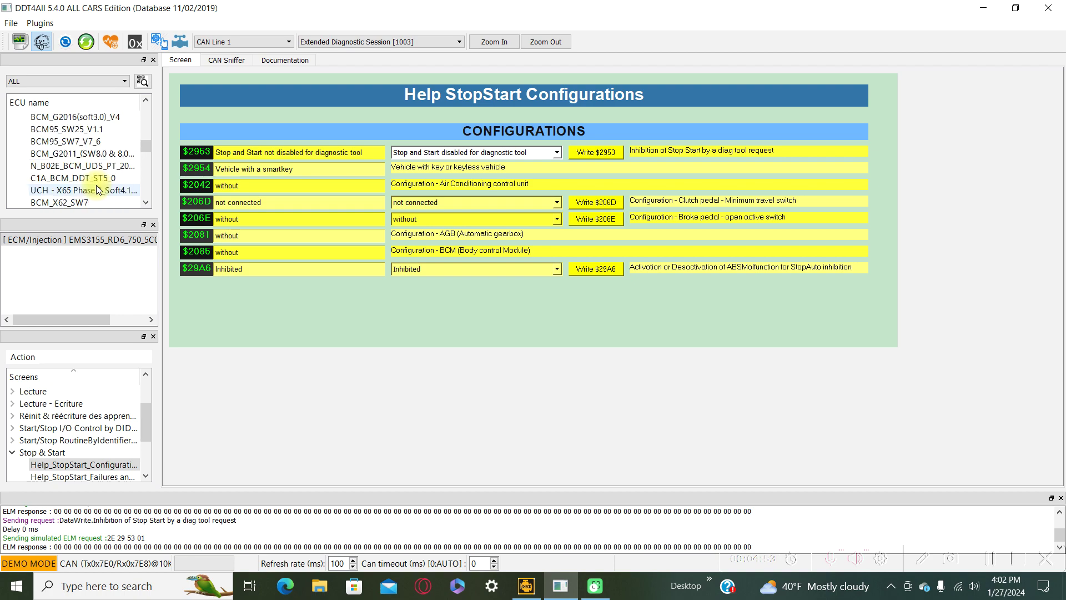
pyautogui.scroll(3, 98, 190)
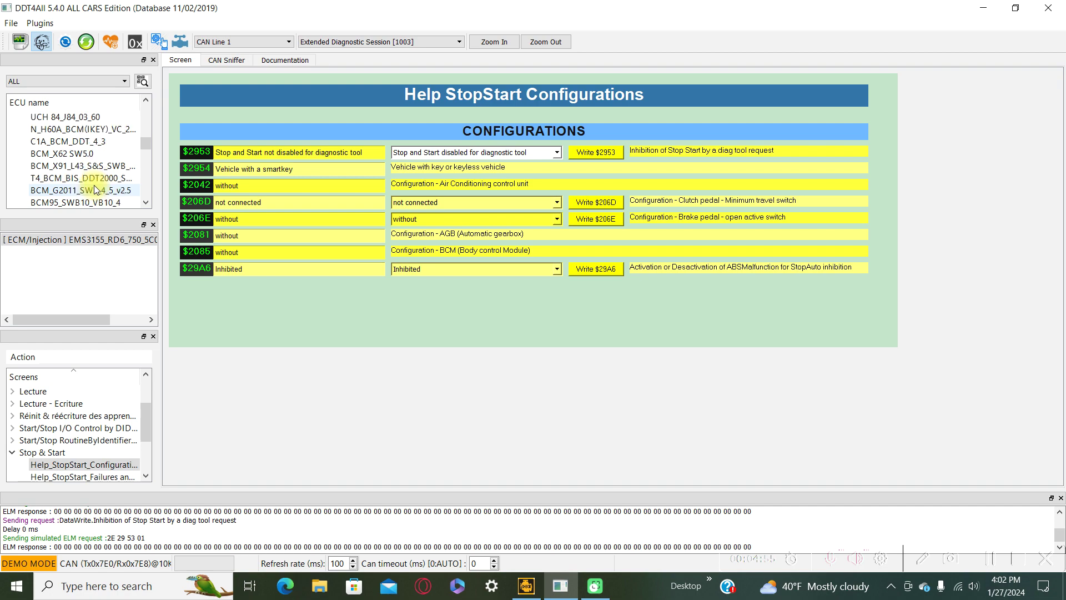
pyautogui.scroll(2, 97, 189)
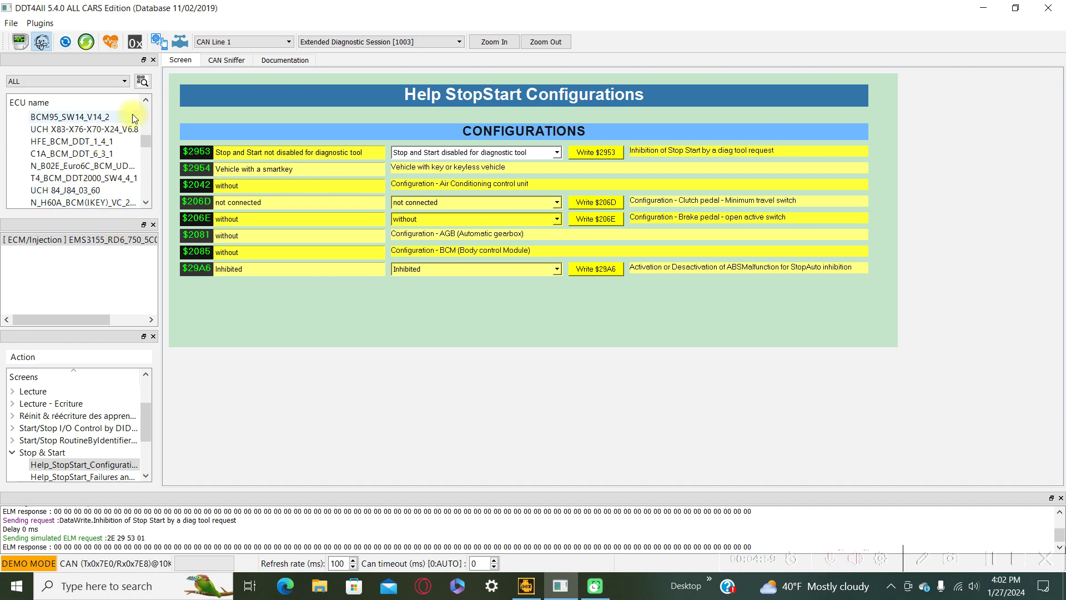
# Filter the ECU list to the XJD - DUSTER II vehicle
pyautogui.click(111, 82)
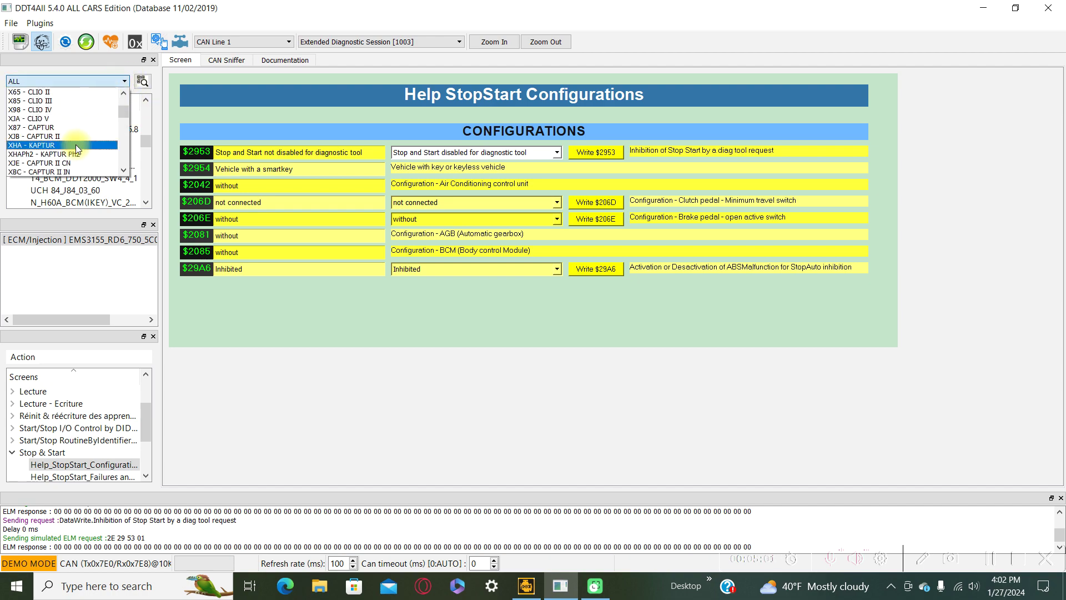
pyautogui.scroll(-6, 75, 146)
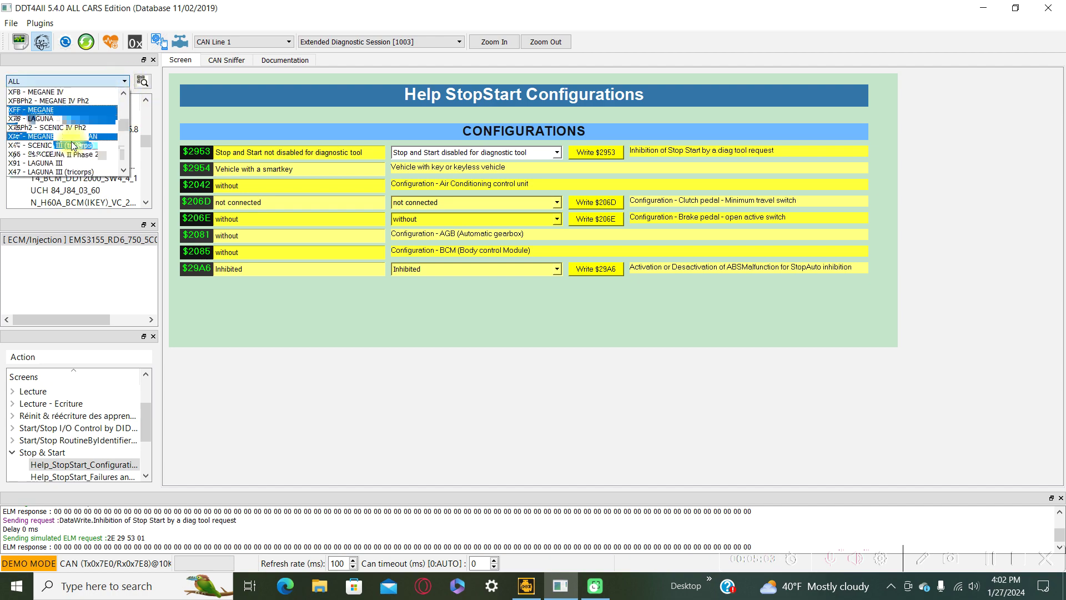
pyautogui.scroll(-5, 72, 145)
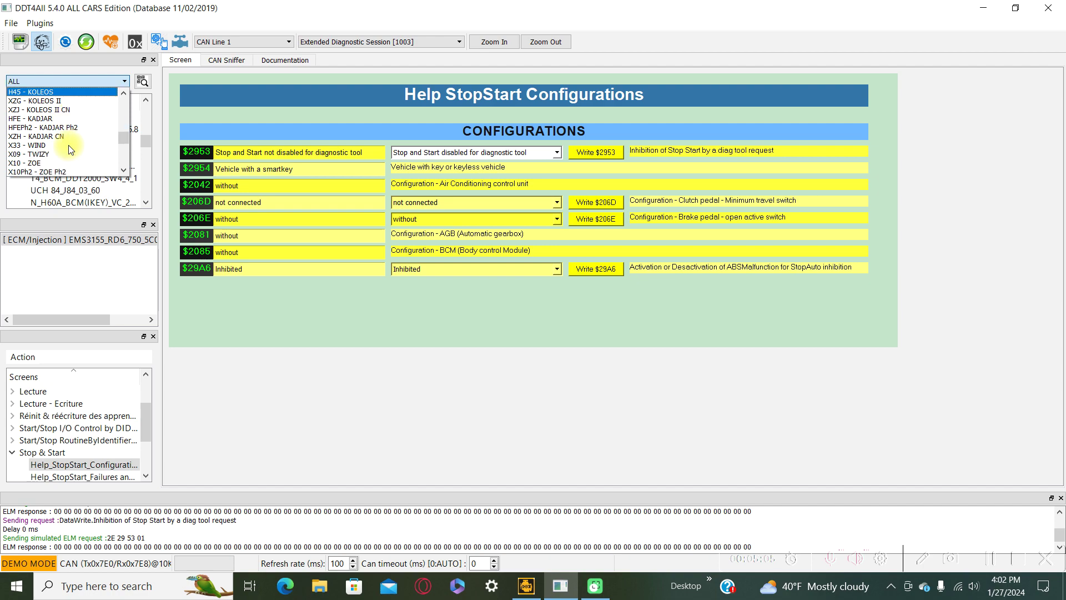
pyautogui.scroll(-6, 68, 145)
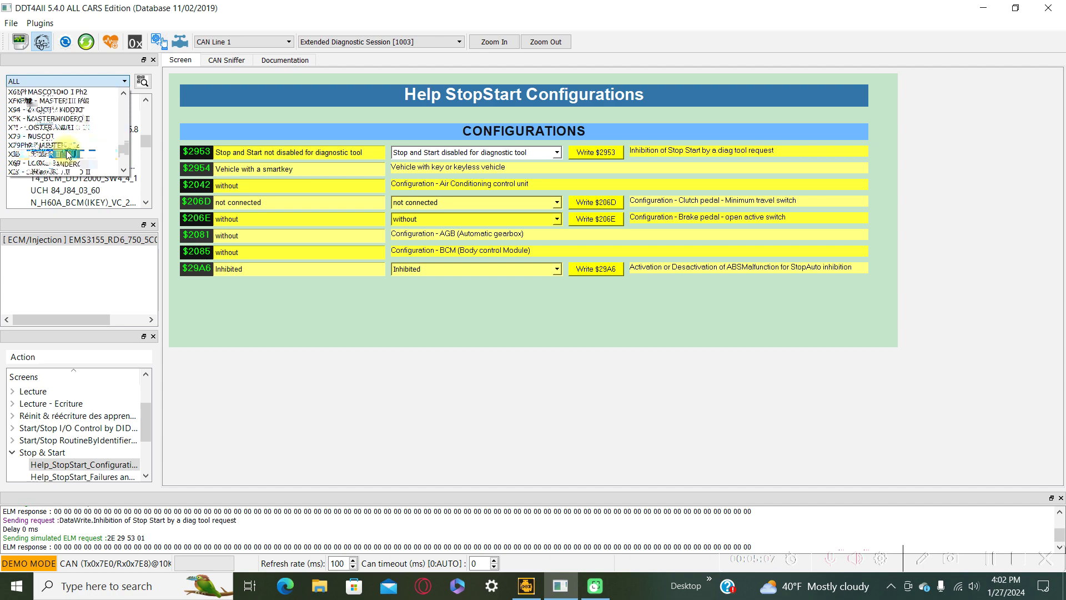
pyautogui.scroll(-2, 68, 154)
pyautogui.click(61, 155)
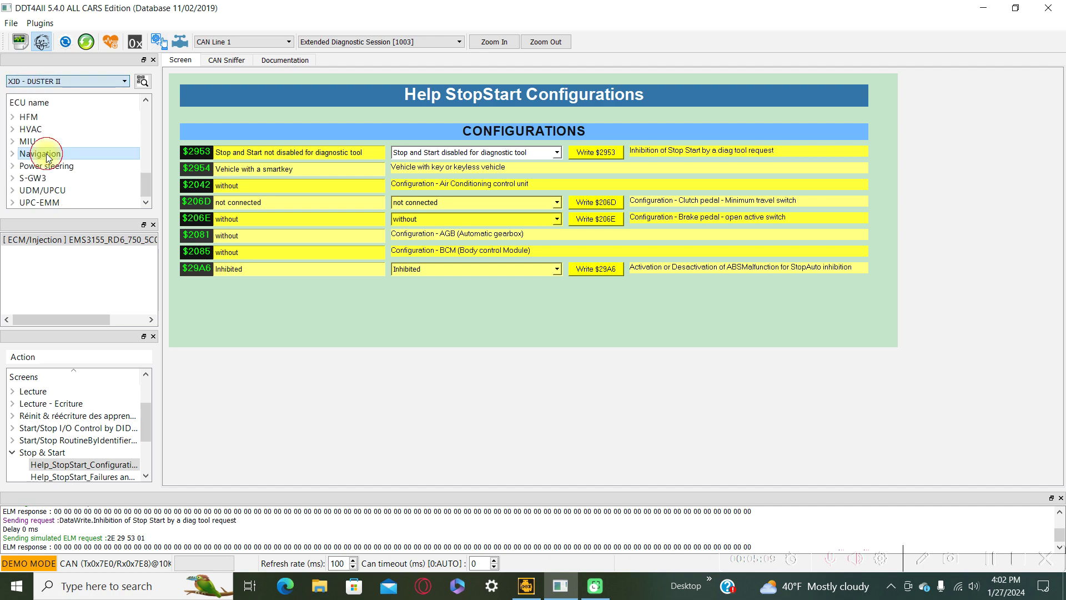
pyautogui.click(48, 159)
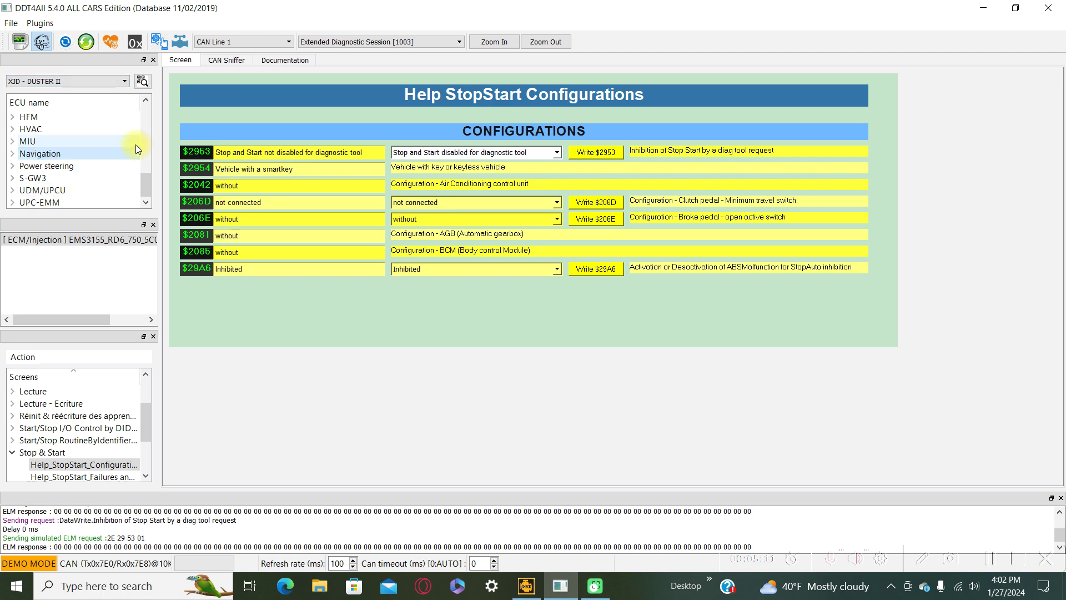
# Expand BCM/UCH and load the first T4_VS_BCM_BIS body control ECU in session 10C0
pyautogui.scroll(10, 127, 164)
pyautogui.scroll(-2, 120, 167)
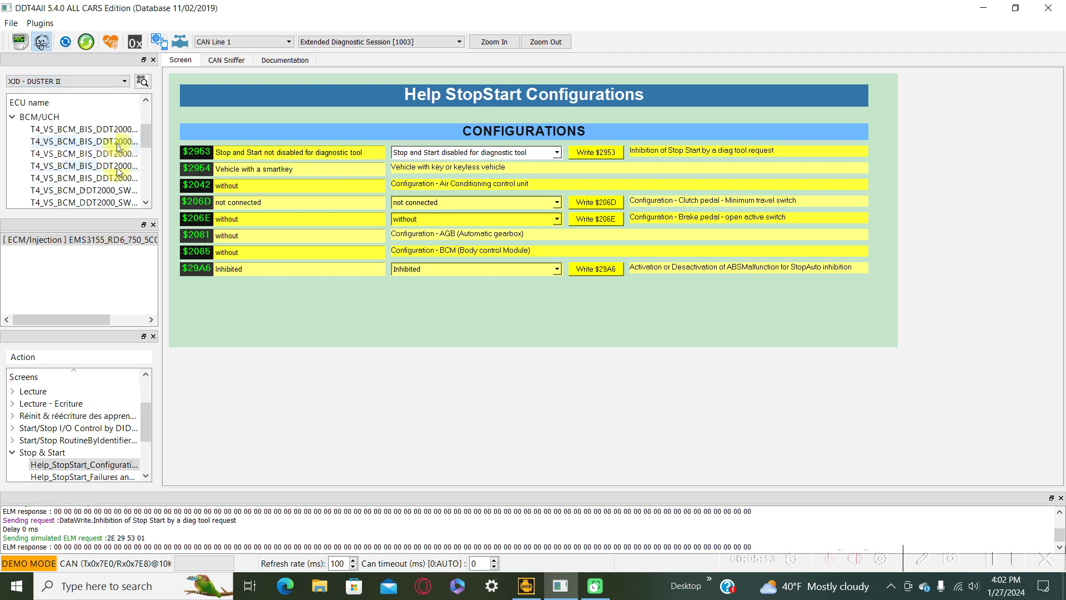
pyautogui.scroll(-1, 83, 175)
pyautogui.scroll(1, 78, 167)
pyautogui.click(47, 118)
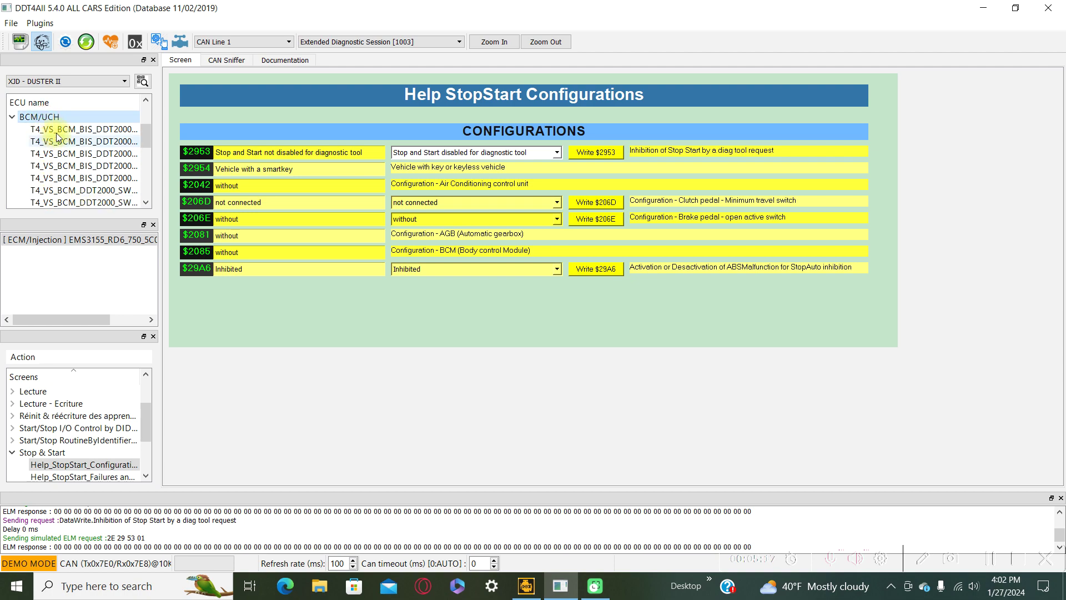
pyautogui.doubleClick(62, 130)
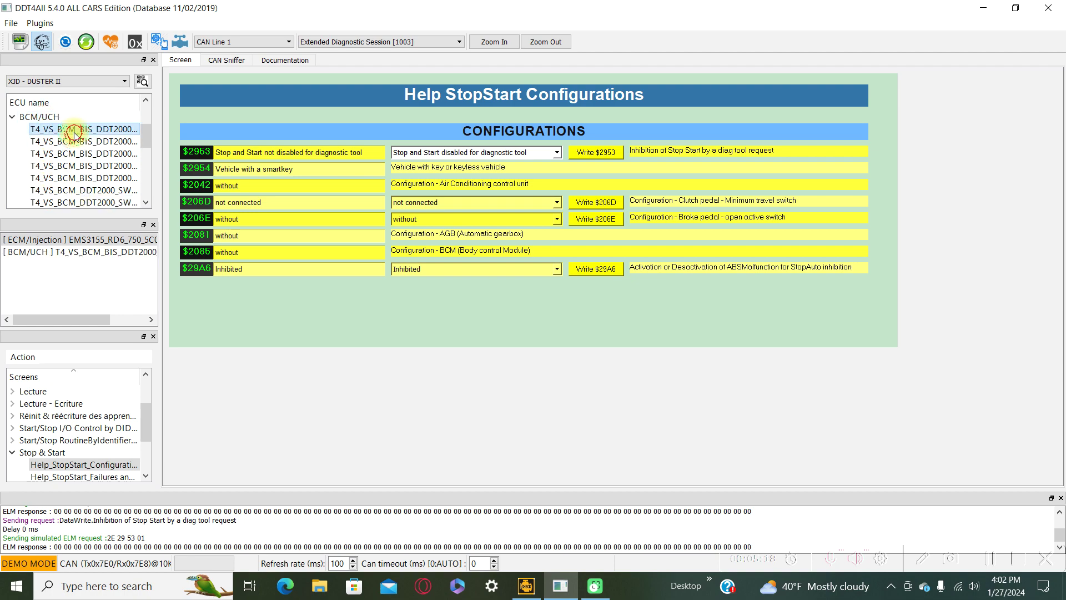
pyautogui.click(93, 259)
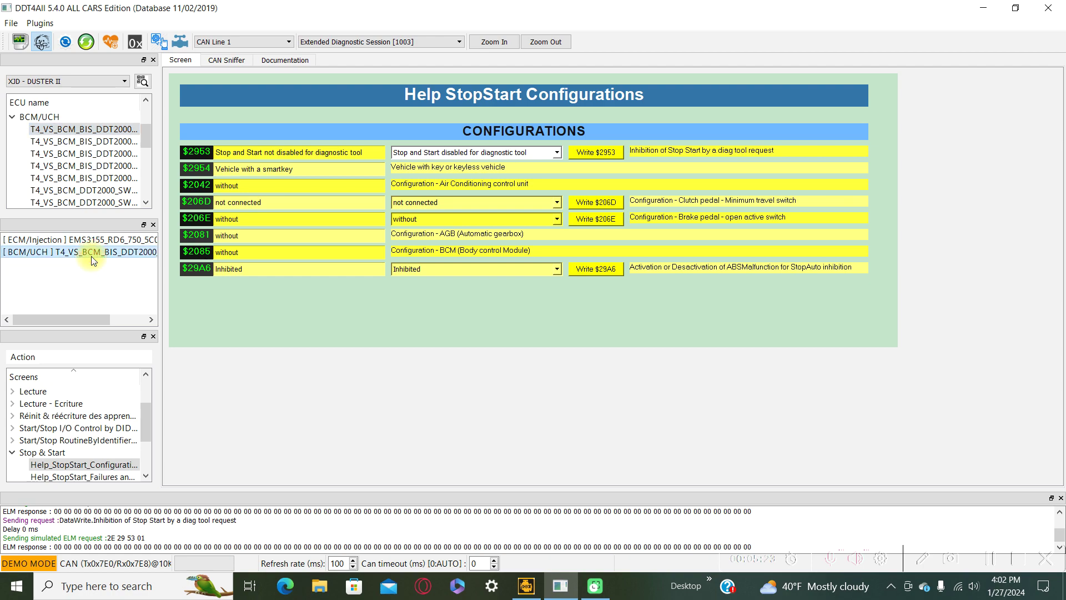
pyautogui.scroll(-1, 96, 414)
pyautogui.scroll(-6, 96, 415)
pyautogui.scroll(-2, 94, 415)
# Open EnergyManagement > EEM General Configuration, keeping the E_B_STOPSTARTINHIBIT_CF write value at false
pyautogui.click(13, 429)
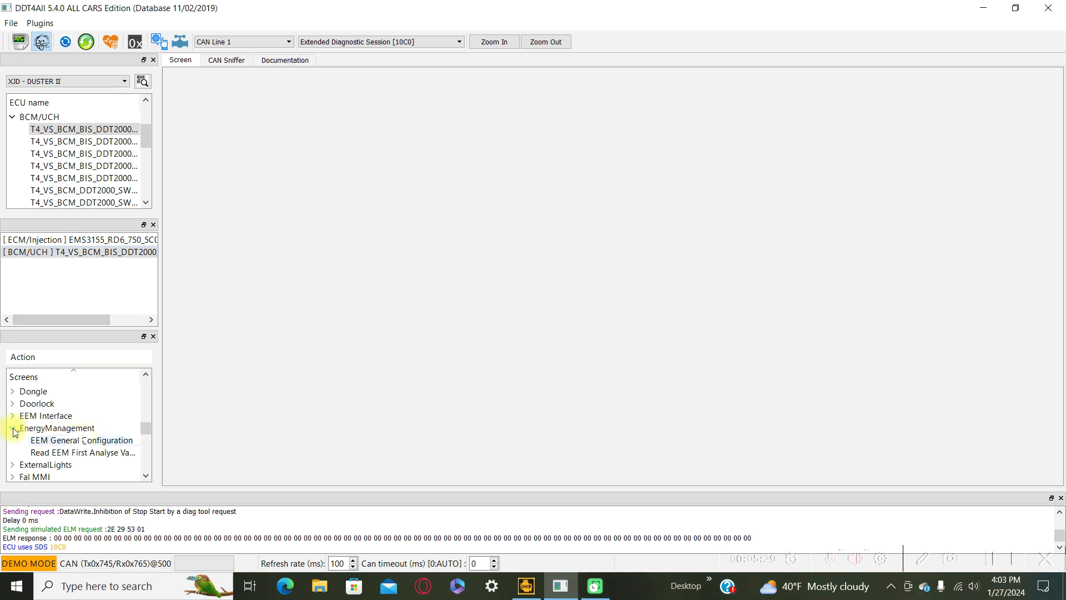
pyautogui.click(71, 442)
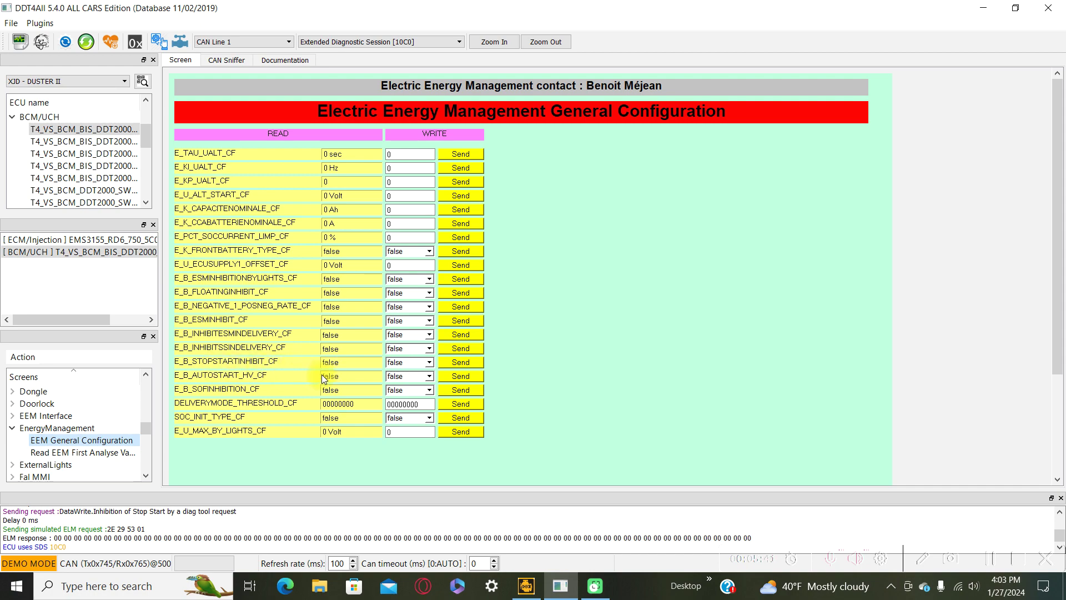
pyautogui.click(429, 362)
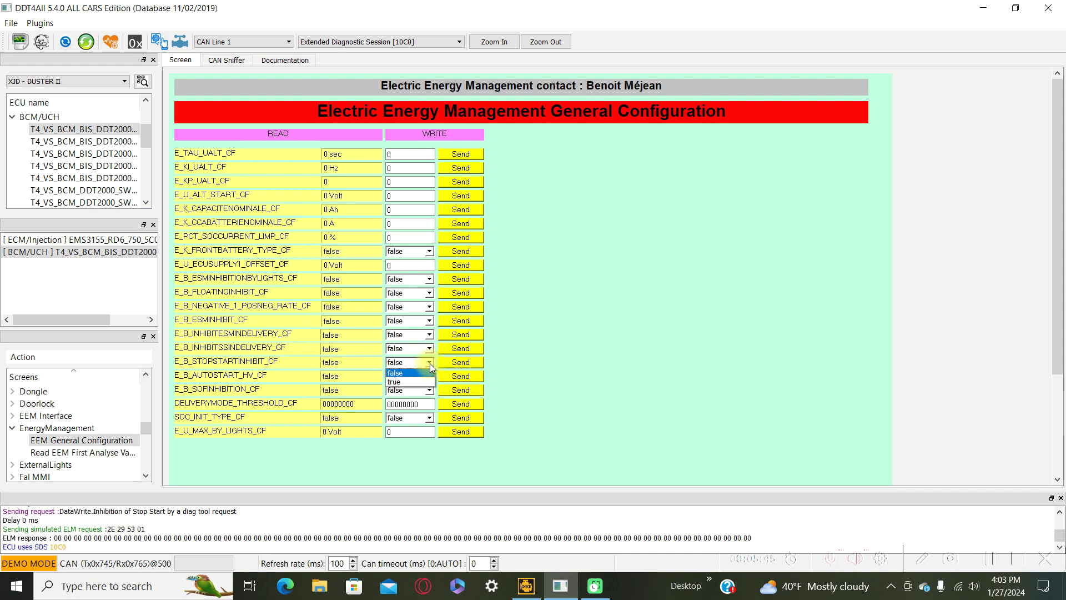
pyautogui.click(430, 363)
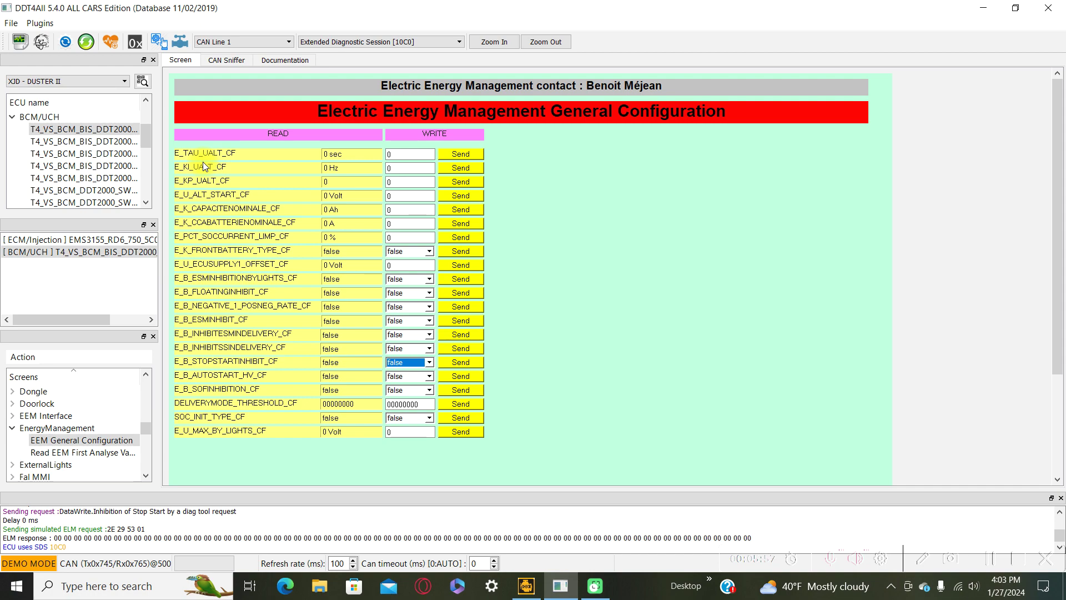
# Send E_B_STOPSTARTINHIBIT_CF as false to the body control ECU (request 2E 00 AD 00)
pyautogui.click(41, 45)
pyautogui.click(468, 365)
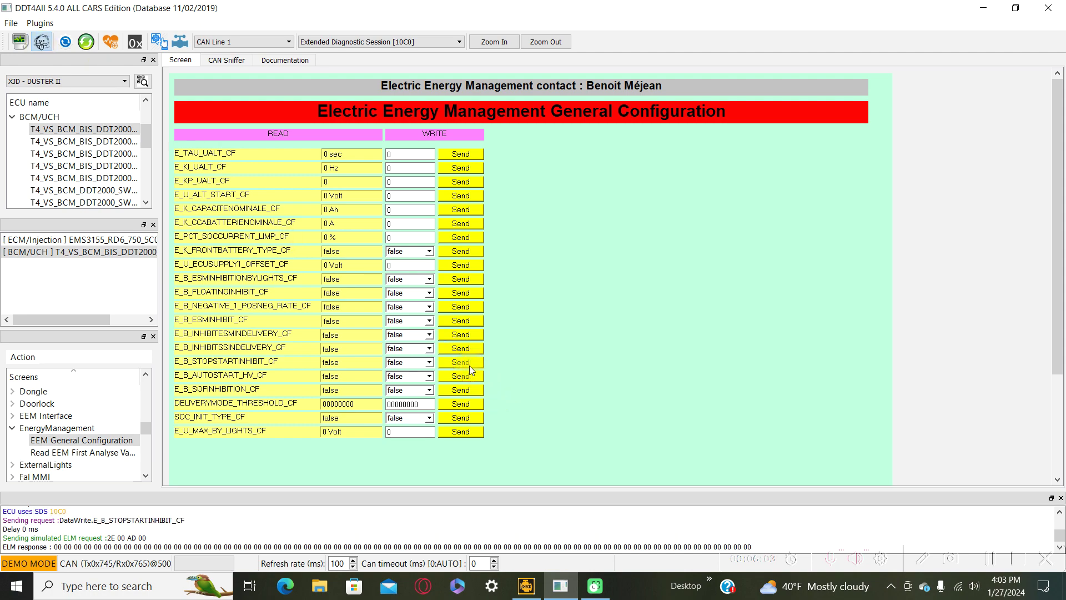